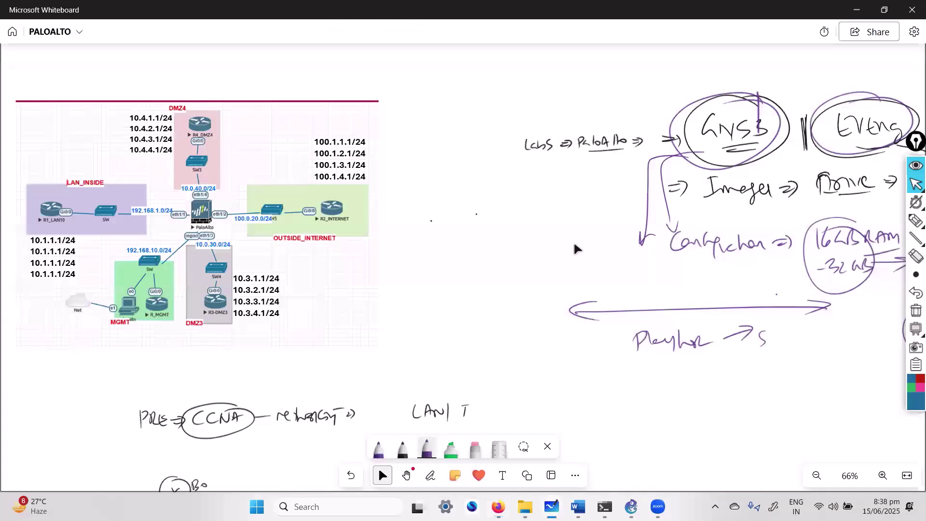
# Step: On the Whiteboard notes, circle EVE-NG and number EVE-NG 1 and GNS3 2, then return to the browser
pyautogui.hotkey('ctrl', 'alt', 'd')
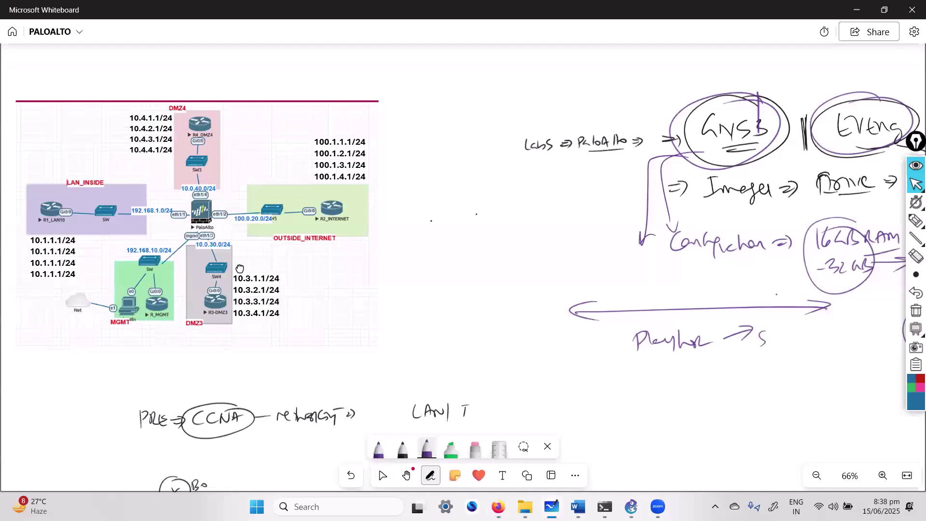
pyautogui.hscroll(7, 239, 268)
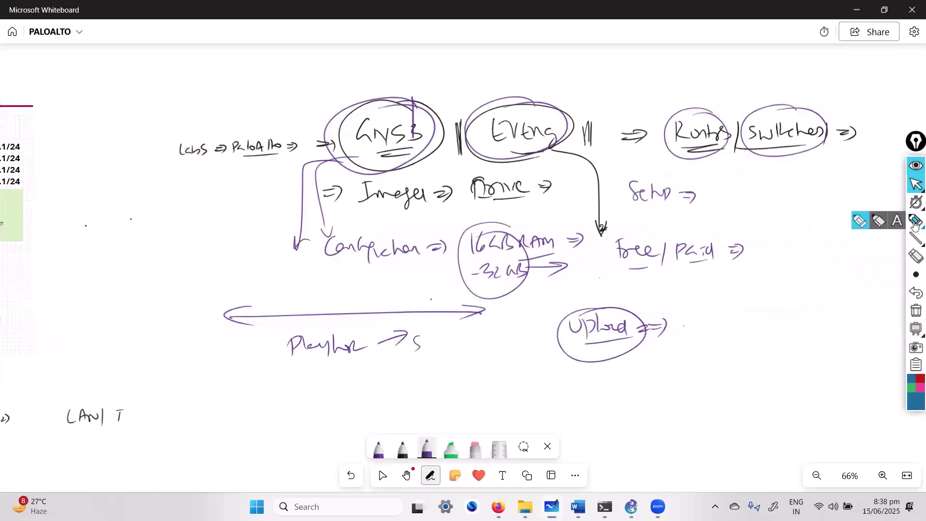
pyautogui.click(915, 221)
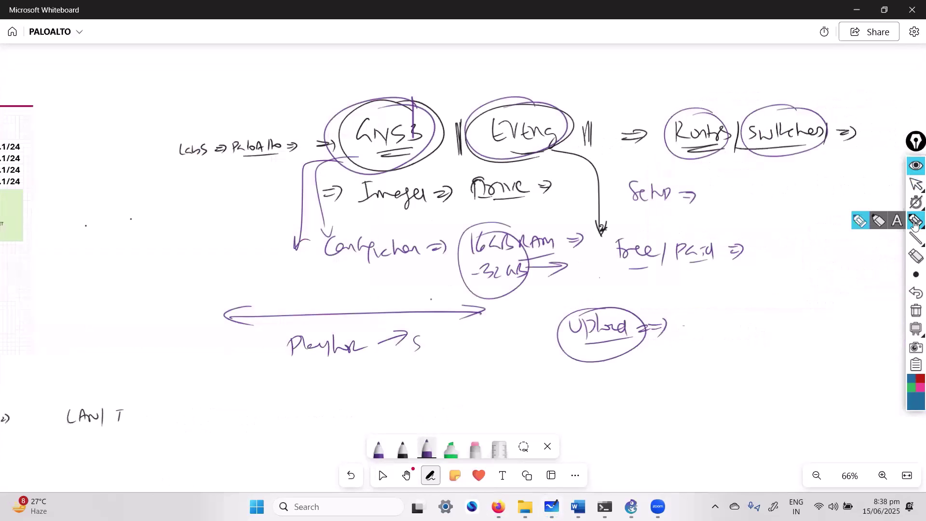
pyautogui.moveTo(559, 110)
pyautogui.mouseDown()
pyautogui.moveTo(492, 115)
pyautogui.moveTo(559, 117)
pyautogui.moveTo(596, 88)
pyautogui.mouseUp()
pyautogui.moveTo(603, 98); pyautogui.dragTo(592, 123)
pyautogui.moveTo(408, 90)
pyautogui.mouseDown()
pyautogui.moveTo(420, 99)
pyautogui.moveTo(395, 95)
pyautogui.mouseUp()
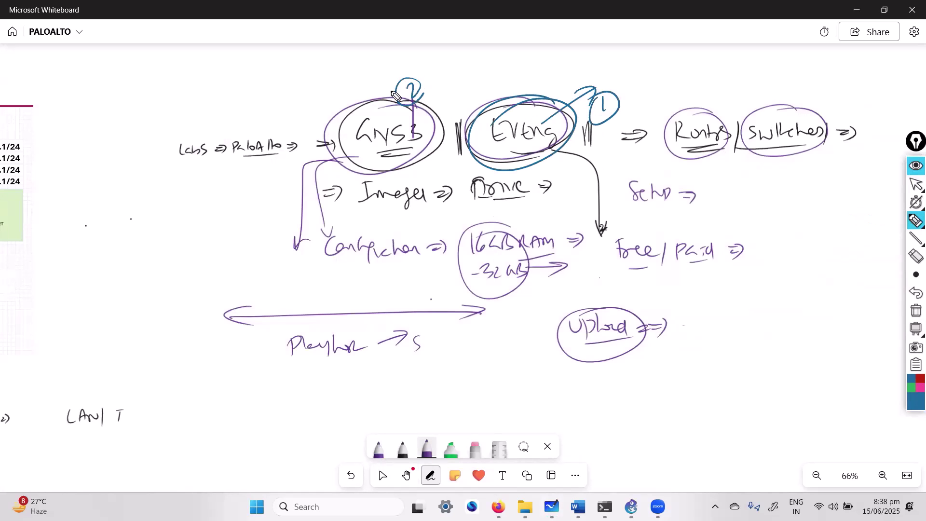
pyautogui.click(383, 475)
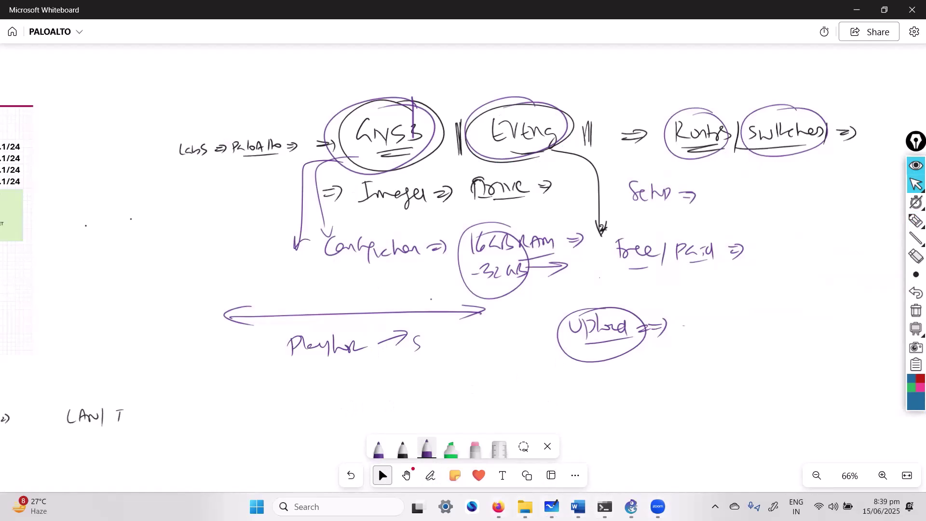
pyautogui.click(499, 506)
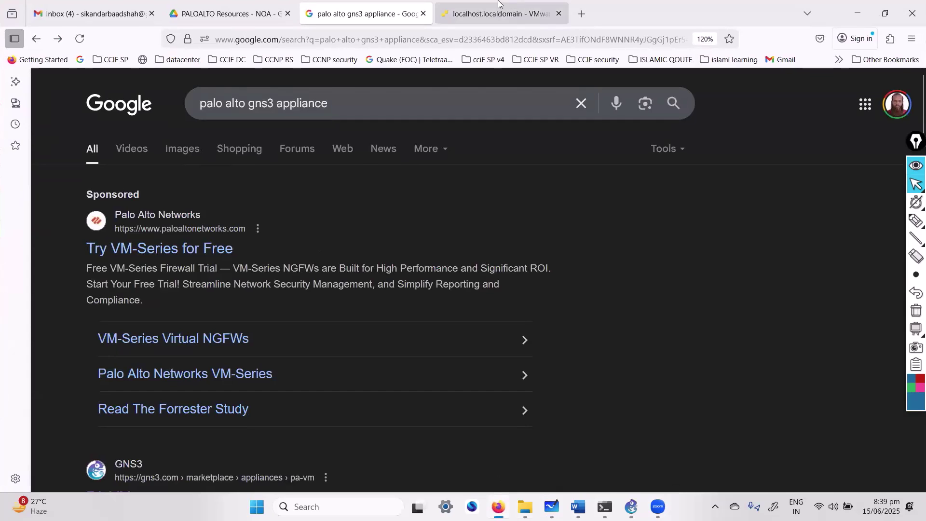
# Step: Log in as root on the eve-ng console in the ESXi Host Client
pyautogui.click(497, 17)
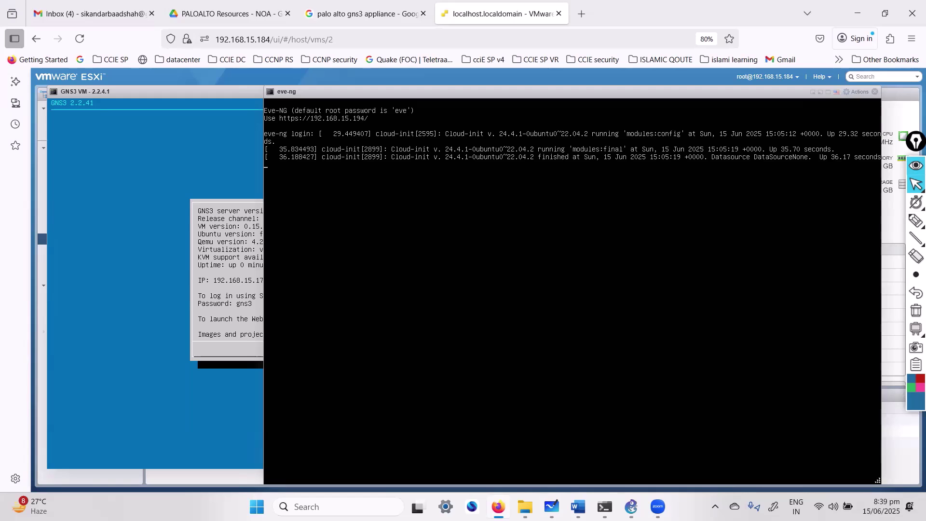
pyautogui.press('Return')
pyautogui.write('root')
pyautogui.press('Return')
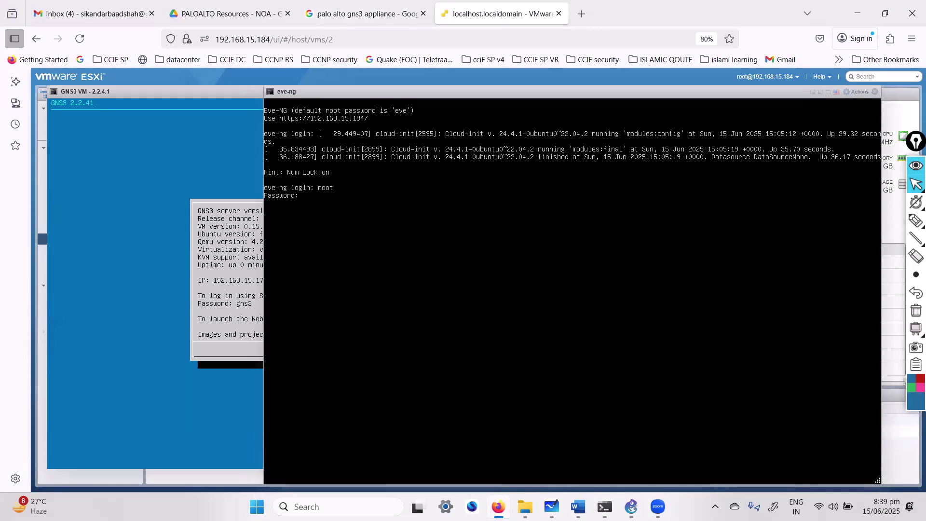
pyautogui.write('eve')
pyautogui.press('Return')
pyautogui.write('root')
pyautogui.press('Return')
pyautogui.press('Return')
pyautogui.press('Return')
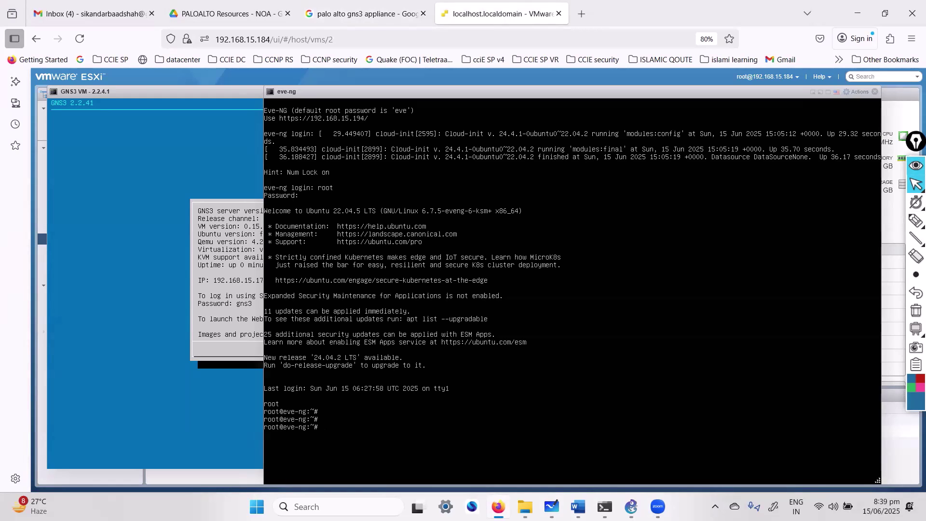
# Step: Open the ESXi host at 192.168.15.184 in a new browser tab
pyautogui.click(582, 14)
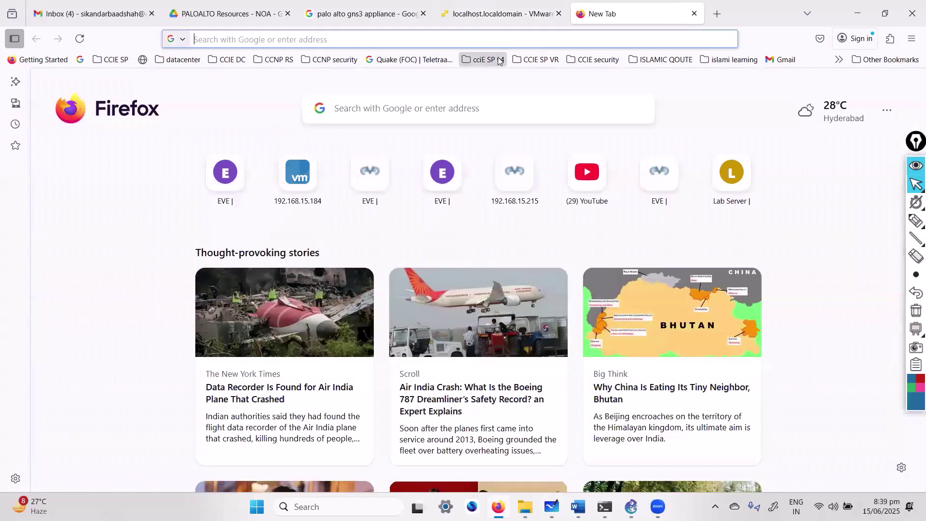
pyautogui.click(475, 40)
pyautogui.write('https://192.168.15.1')
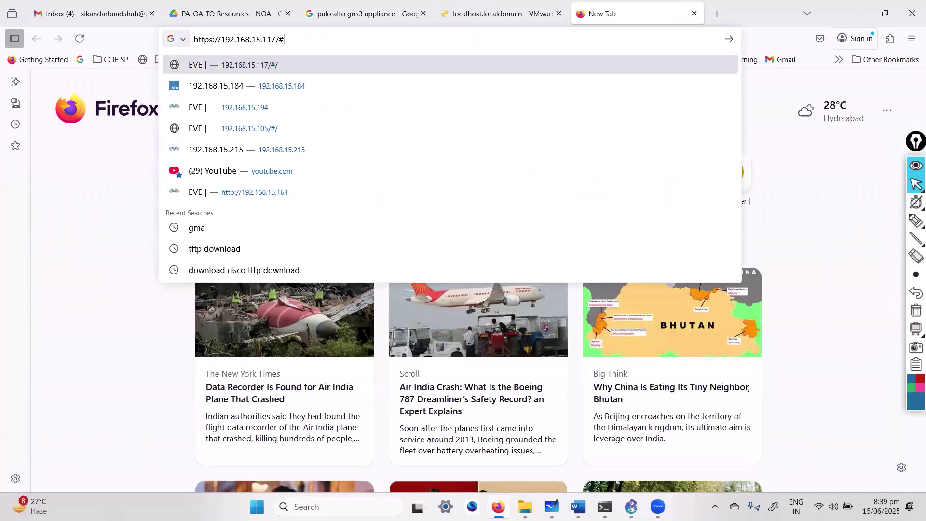
pyautogui.press('BackSpace')
pyautogui.write('84')
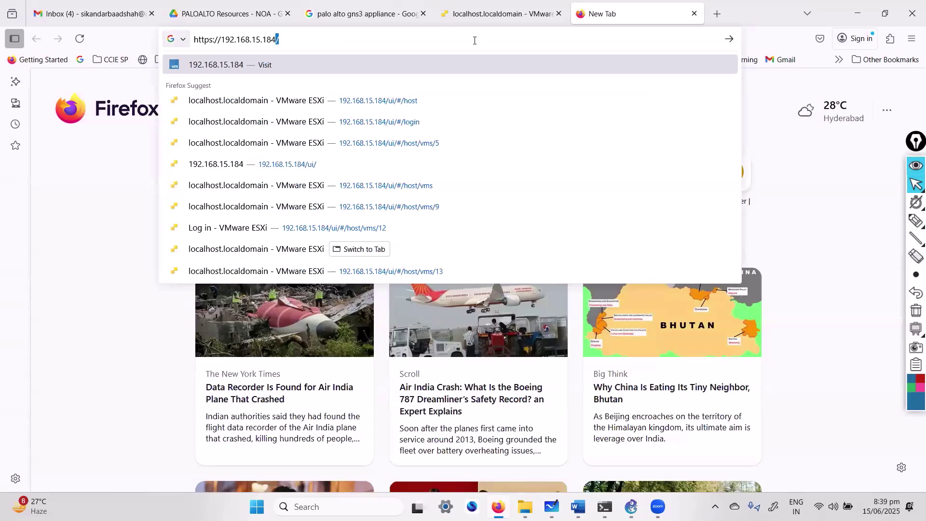
pyautogui.press('Return')
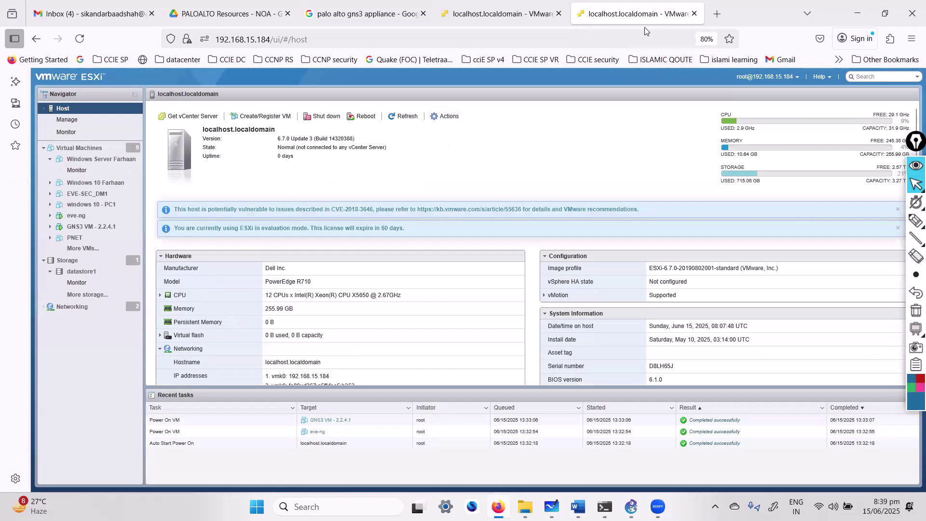
# Step: Change the address to 192.168.15.194 to load the EVE-NG server
pyautogui.click(571, 44)
pyautogui.click(571, 44)
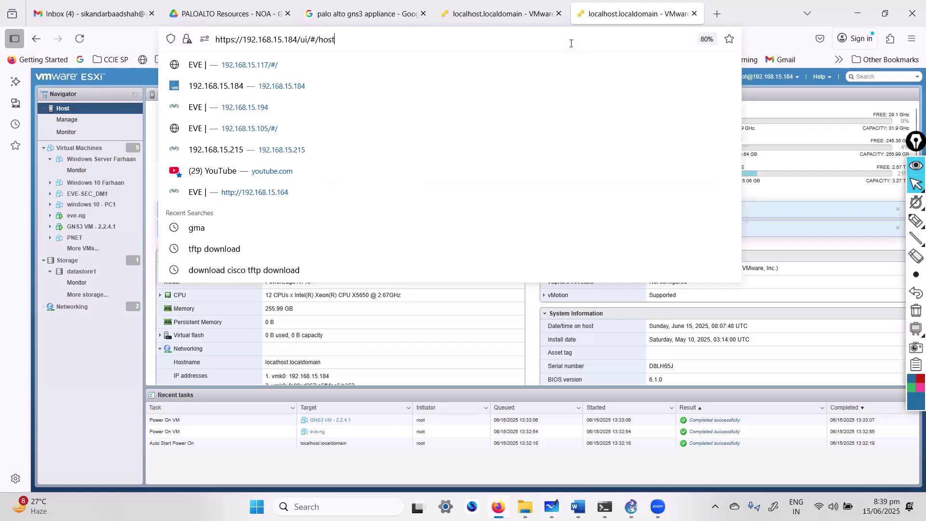
pyautogui.press('BackSpace')
pyautogui.press('BackSpace')
pyautogui.press('BackSpace')
pyautogui.press('BackSpace')
pyautogui.press('BackSpace')
pyautogui.press('BackSpace')
pyautogui.press('BackSpace')
pyautogui.press('BackSpace')
pyautogui.press('BackSpace')
pyautogui.press('BackSpace')
pyautogui.press('BackSpace')
pyautogui.press('BackSpace')
pyautogui.write('94')
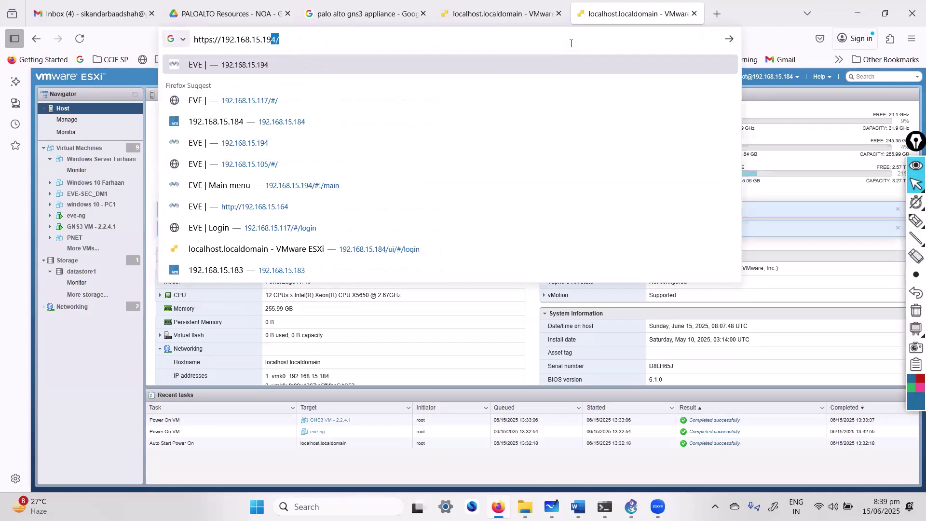
pyautogui.press('Return')
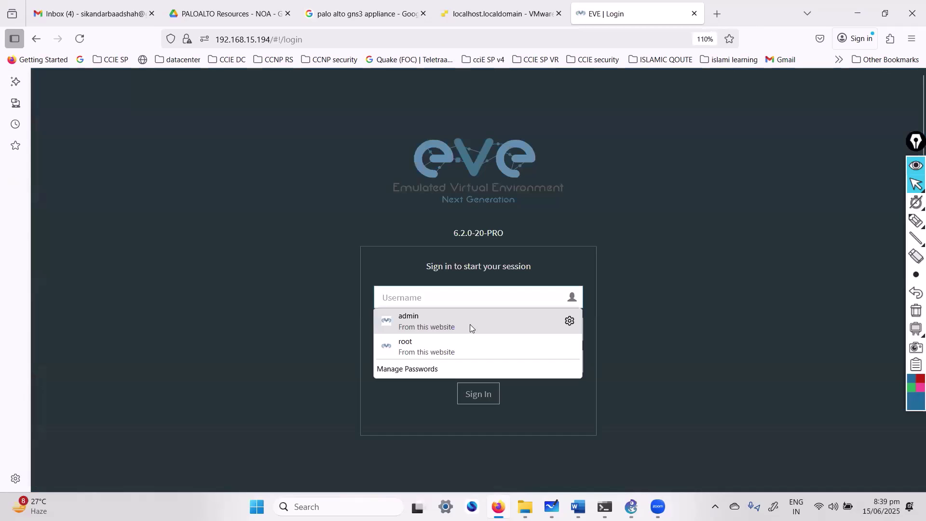
# Step: Sign in to EVE-NG as admin with the saved login and dismiss the licensing options
pyautogui.click(471, 328)
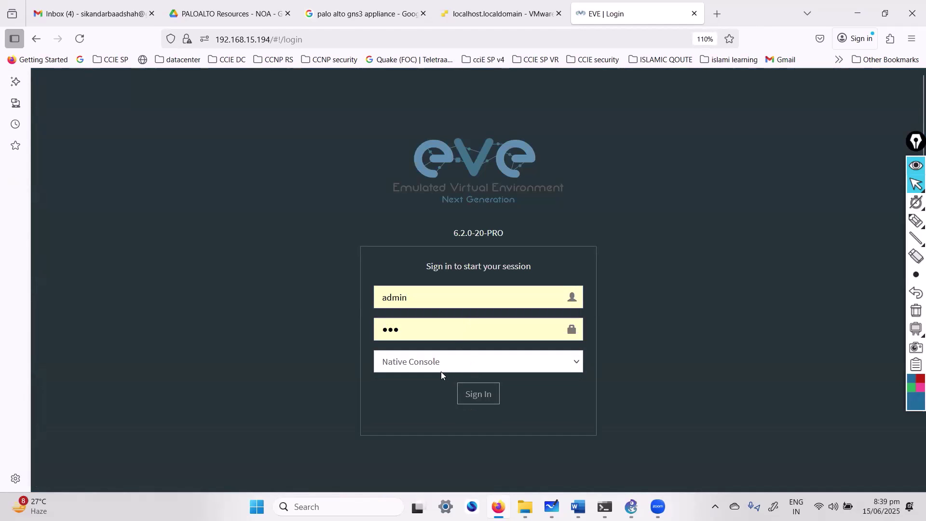
pyautogui.press('Return')
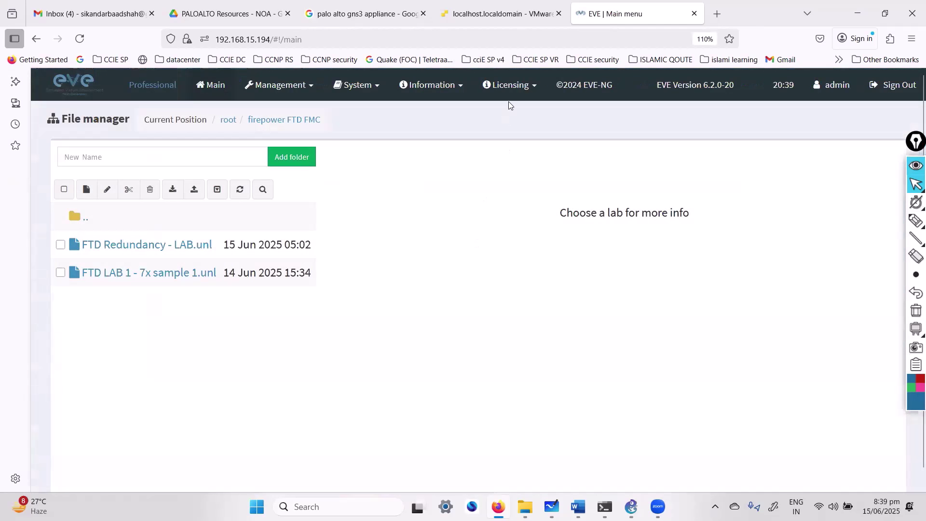
pyautogui.click(514, 92)
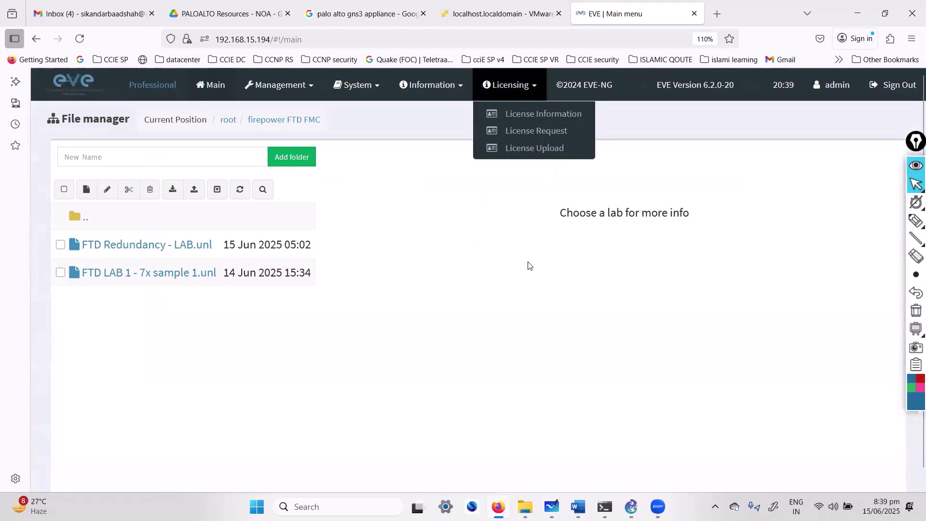
pyautogui.click(418, 367)
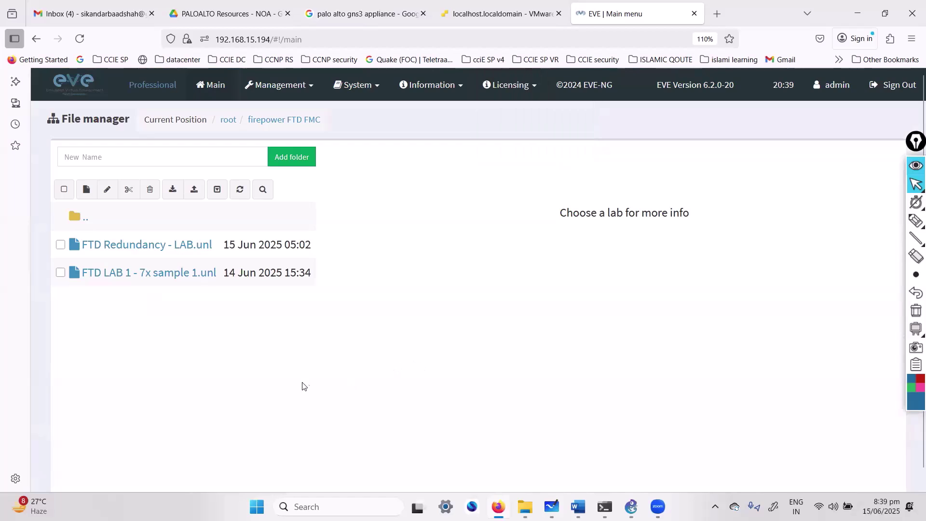
# Step: Go up to the root folder, open the paloalto Labs folder, and start a new lab
pyautogui.click(83, 218)
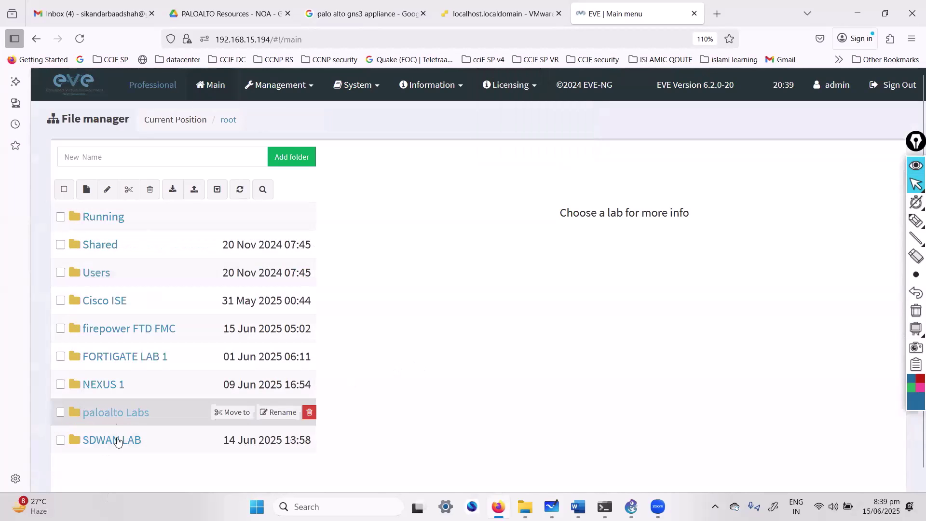
pyautogui.click(115, 413)
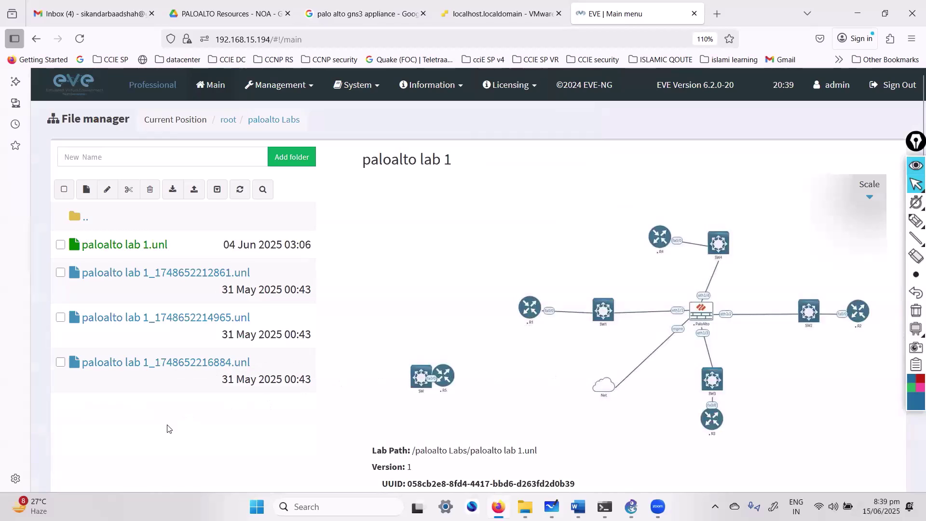
pyautogui.scroll(-4, 499, 363)
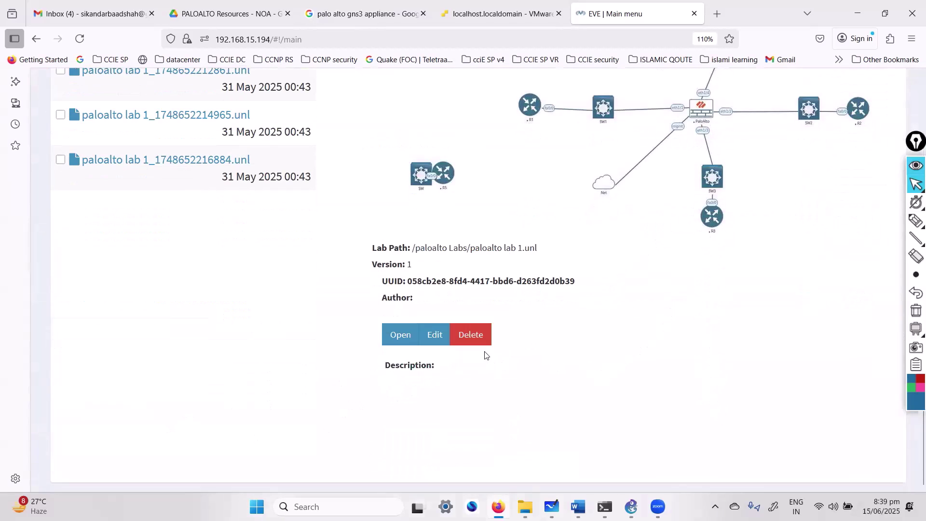
pyautogui.scroll(4, 485, 356)
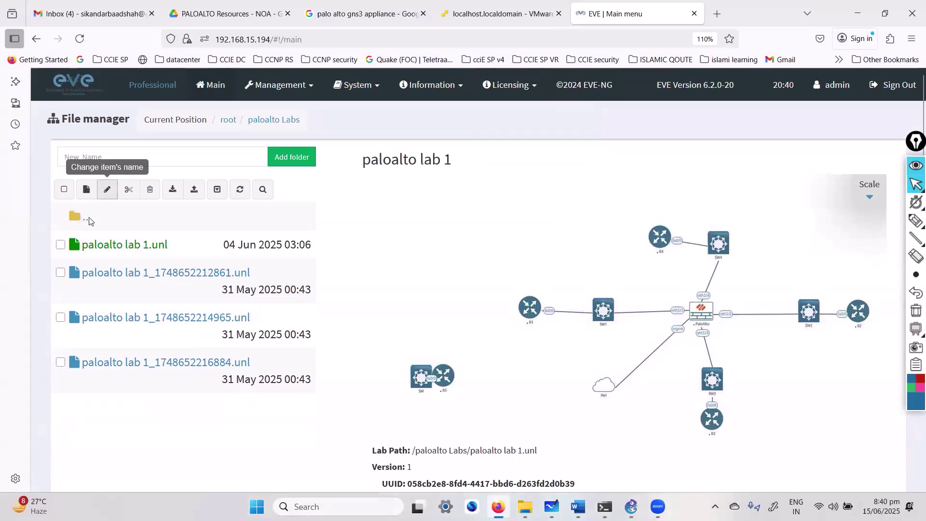
pyautogui.click(105, 148)
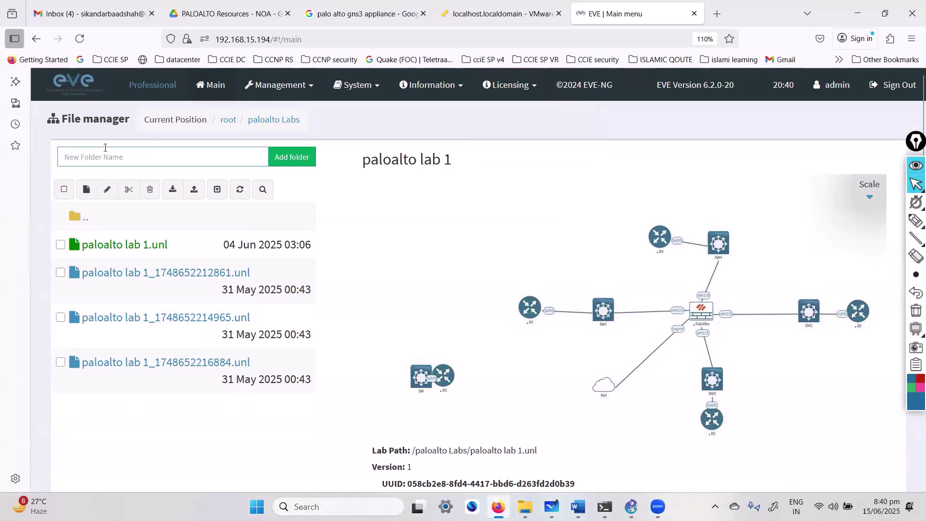
pyautogui.click(86, 189)
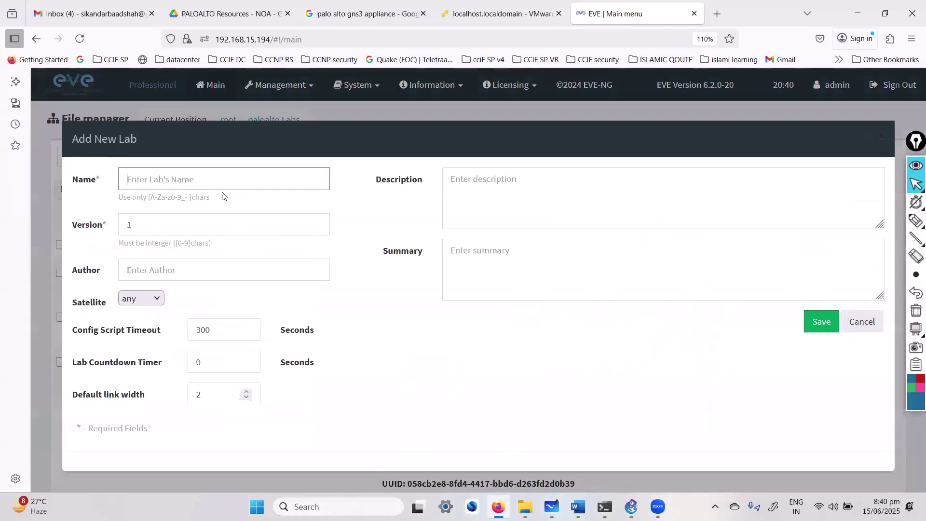
# Step: Name the new lab 'paloalto lab - 7 PM' and save it
pyautogui.click(206, 176)
pyautogui.write('paloalto lab - 7 PM')
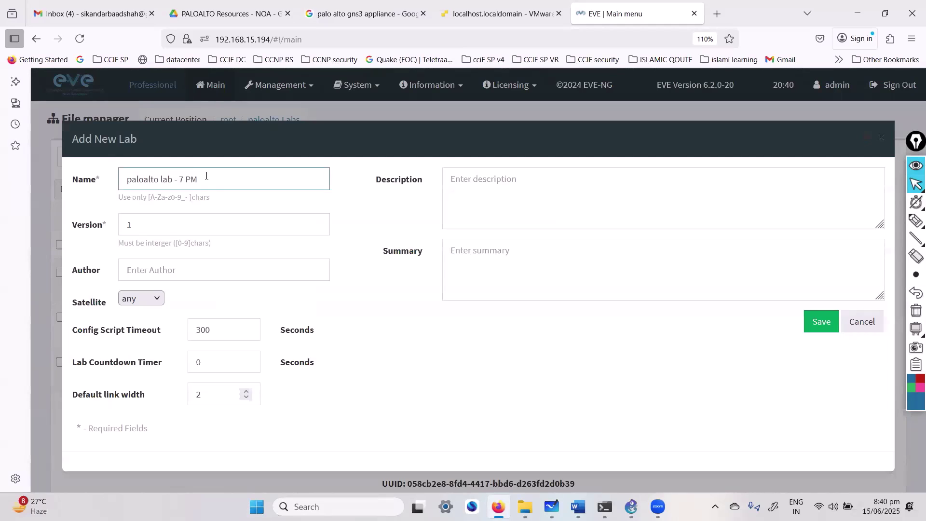
pyautogui.hotkey('ctrl', 'a')
pyautogui.click(820, 321)
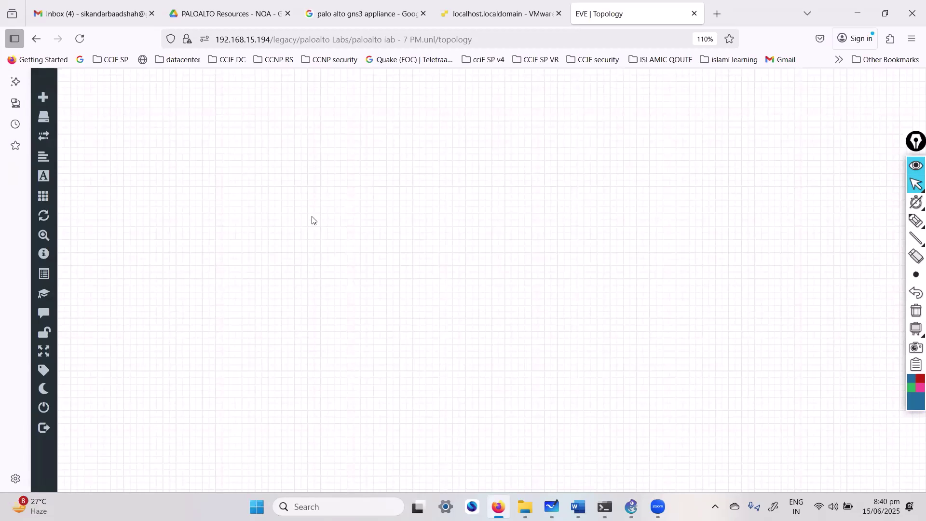
# Step: Confirm the Palo Alto node template offers image paloalto-9.0.4, close without adding, and search Windows for WINS
pyautogui.rightClick(434, 236)
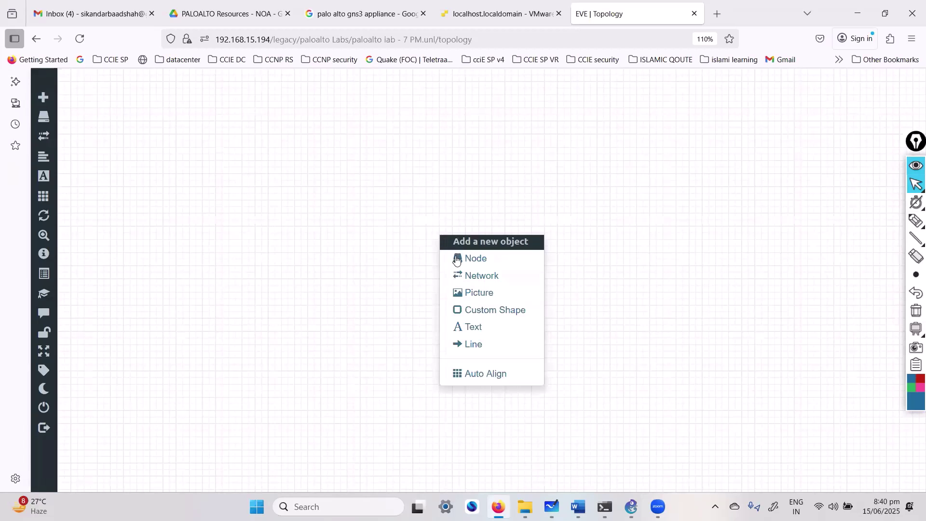
pyautogui.click(456, 257)
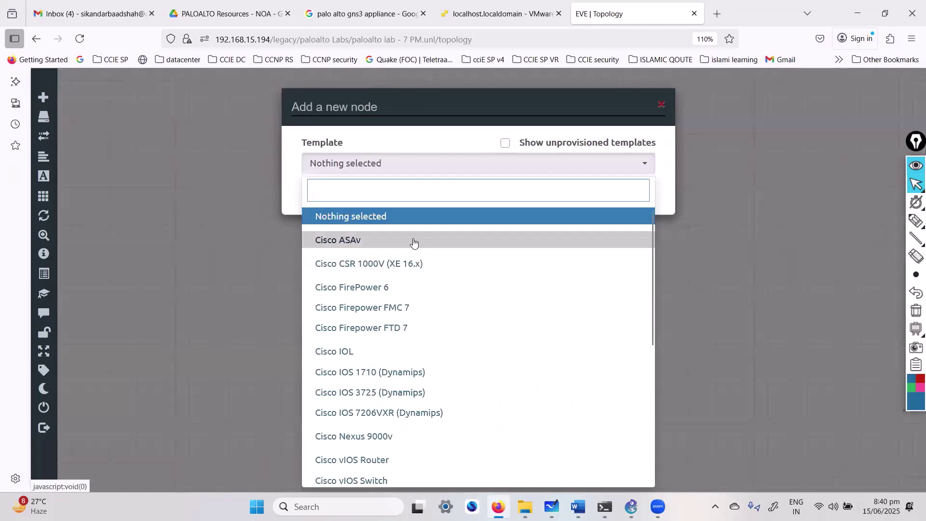
pyautogui.write('pL')
pyautogui.press('BackSpace')
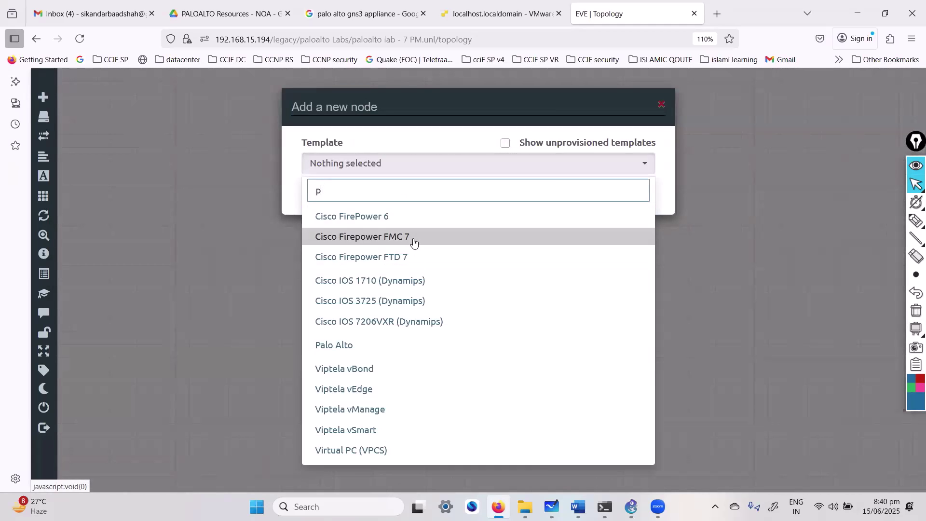
pyautogui.write('A')
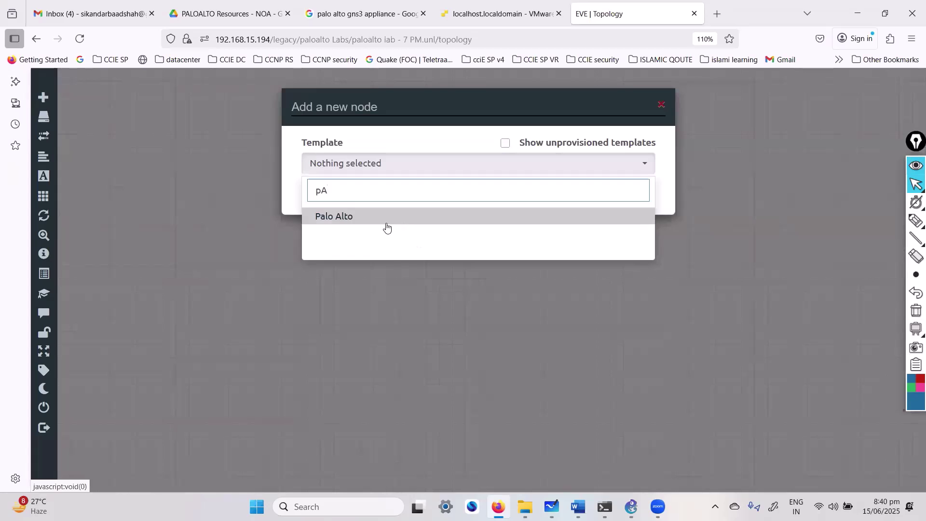
pyautogui.click(386, 221)
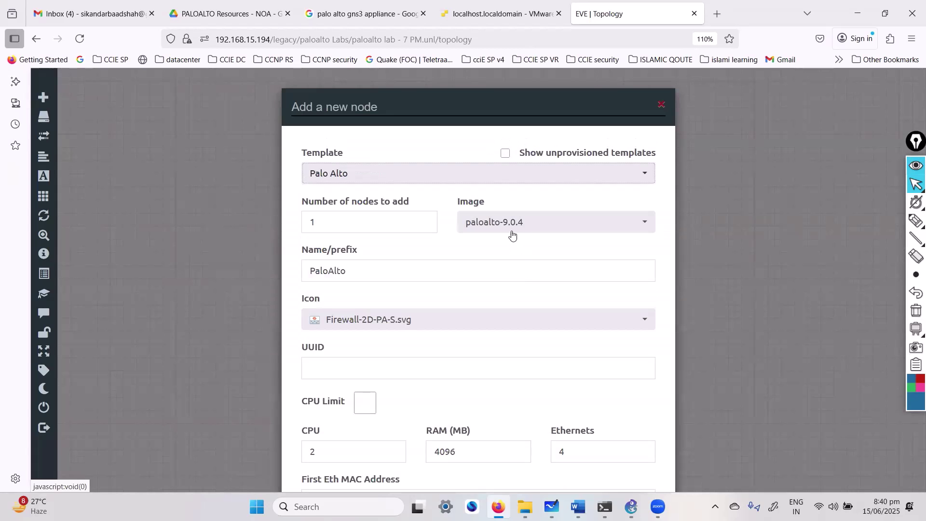
pyautogui.click(512, 234)
pyautogui.click(513, 243)
pyautogui.click(661, 105)
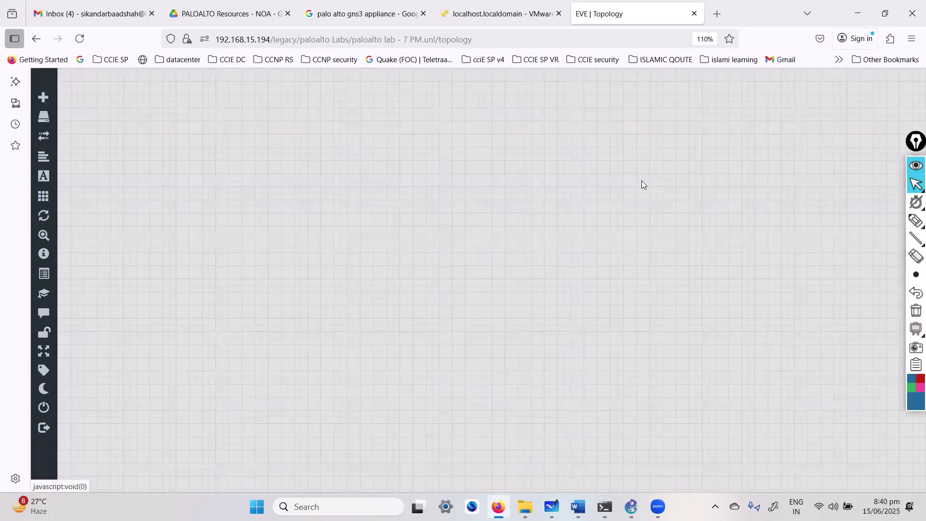
pyautogui.press('super')
pyautogui.write('WINS')
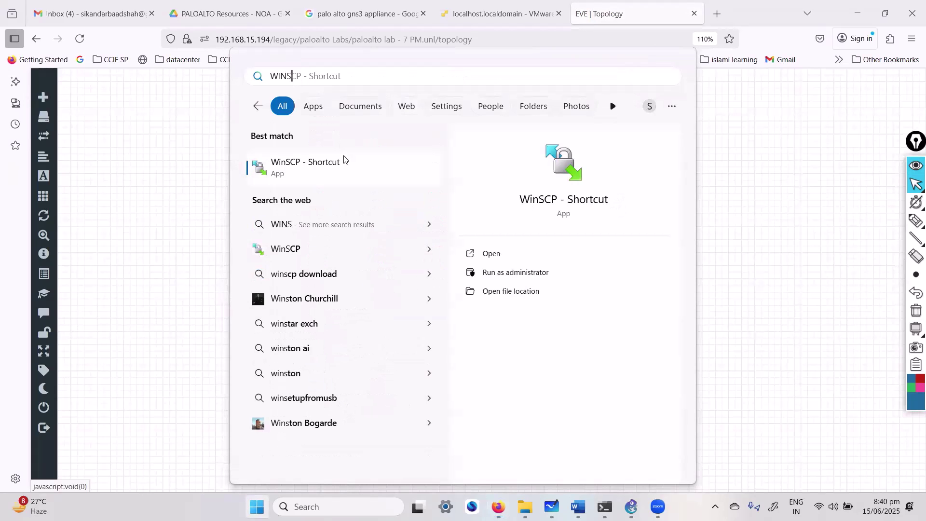
# Step: Connect WinSCP to EVEPRO and open /opt/unetlab/addons/qemu/paloalto-9.0.4, which holds virtioa.qcow2
pyautogui.click(325, 182)
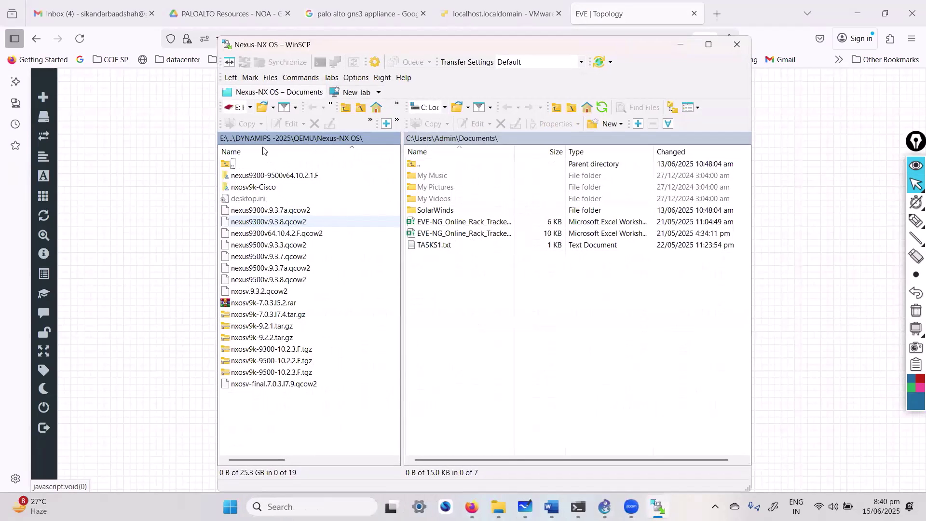
pyautogui.click(509, 364)
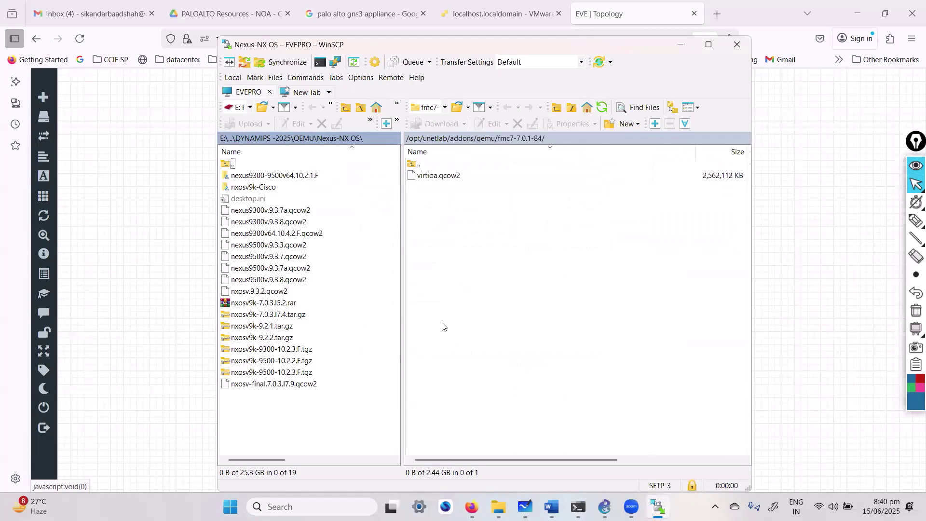
pyautogui.doubleClick(419, 164)
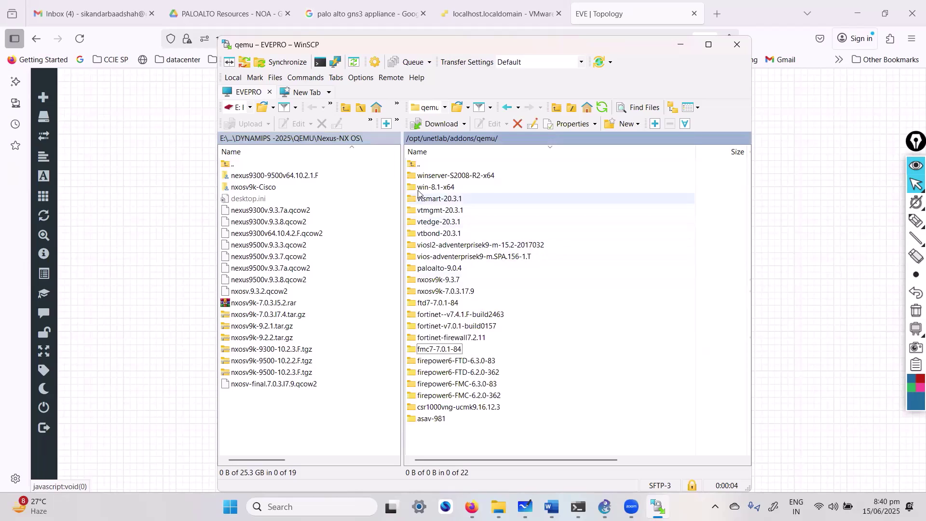
pyautogui.click(453, 361)
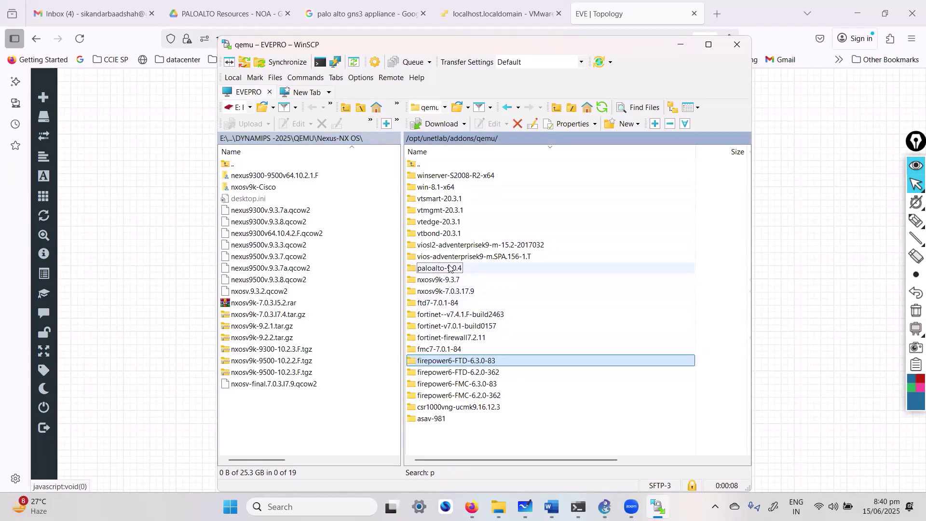
pyautogui.press('p')
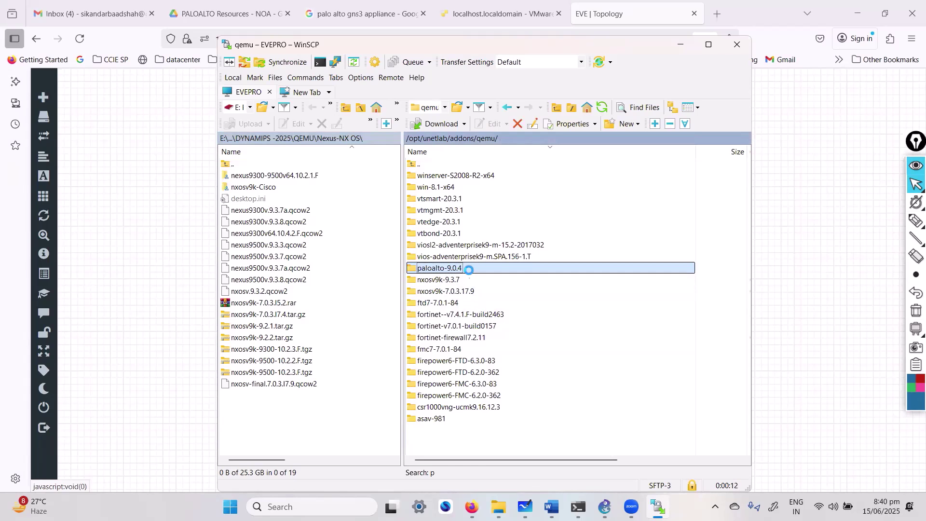
pyautogui.click(450, 177)
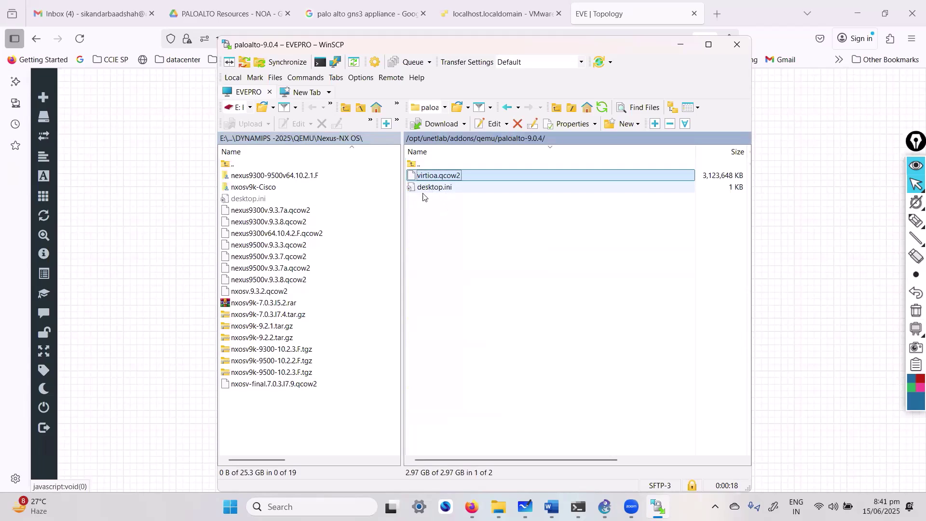
pyautogui.click(227, 13)
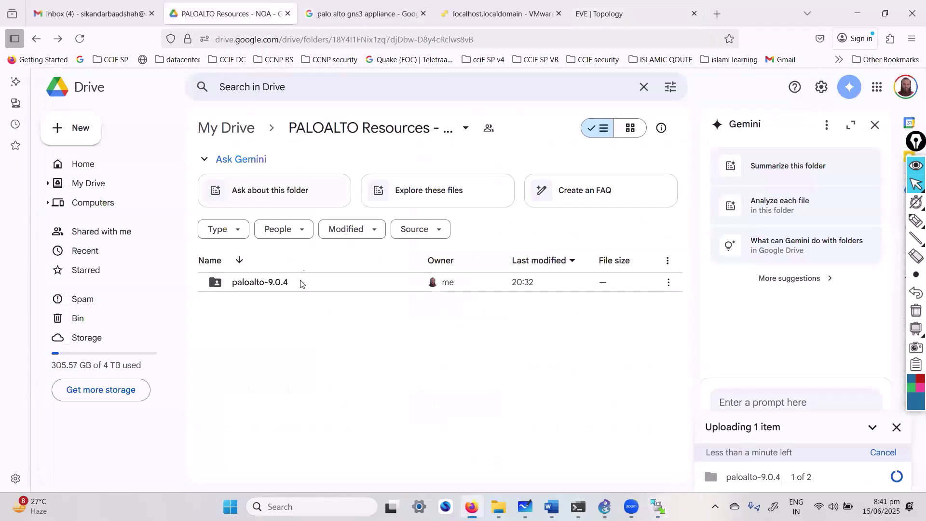
# Step: Check the still-uploading paloalto-9.0.4 folder on Google Drive, then return to the ESXi console tab
pyautogui.doubleClick(256, 287)
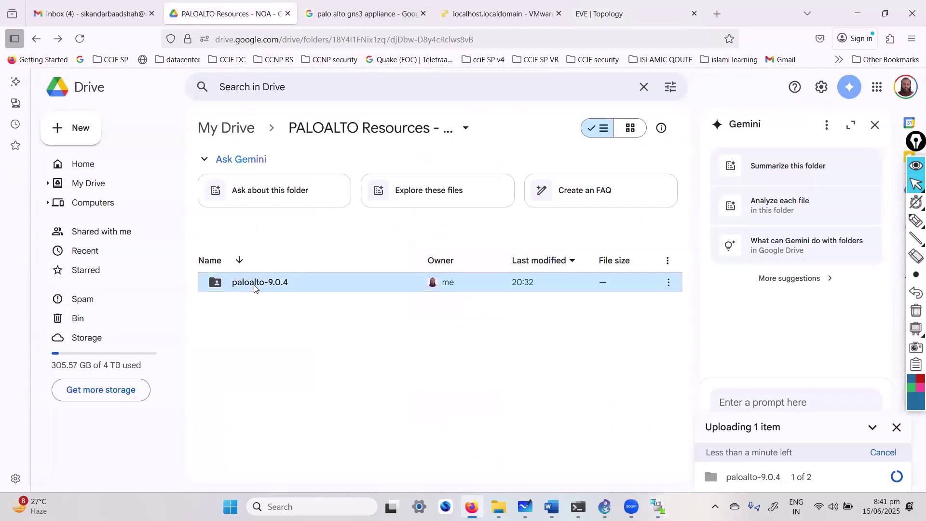
pyautogui.click(36, 39)
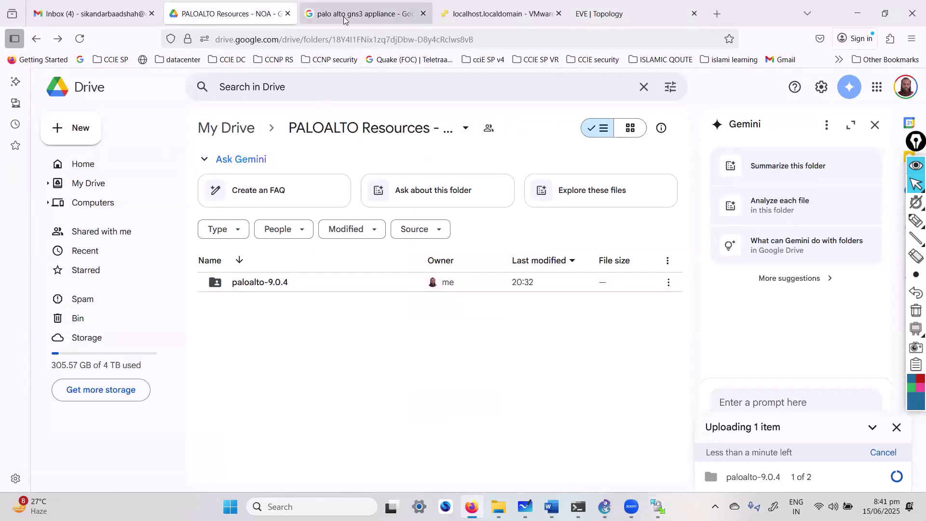
pyautogui.click(486, 13)
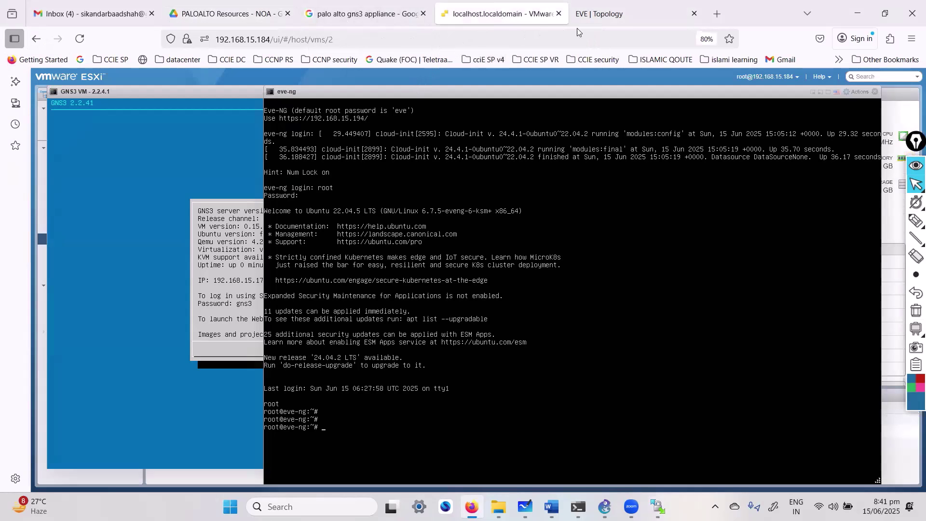
# Step: In WinSCP, go back up to the remote qemu folder and select paloalto-9.0.4
pyautogui.click(598, 14)
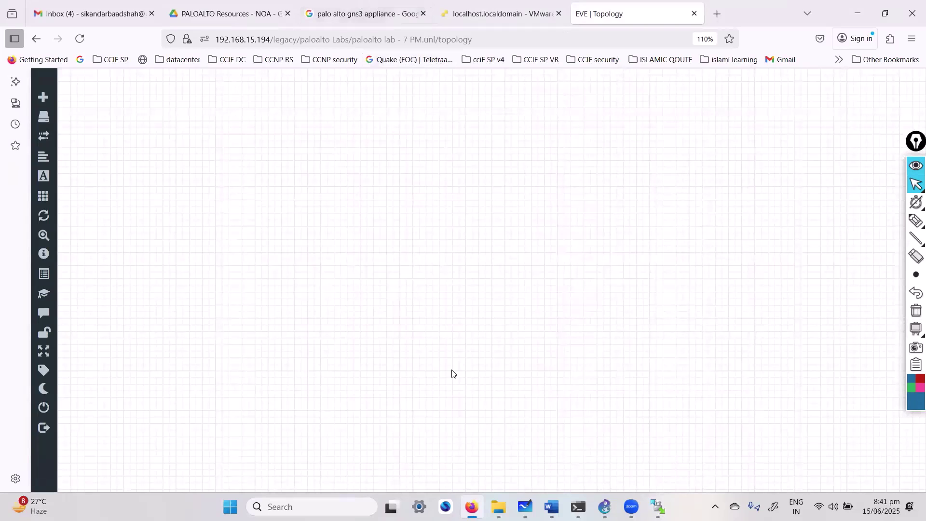
pyautogui.hotkey('alt', 'Tab')
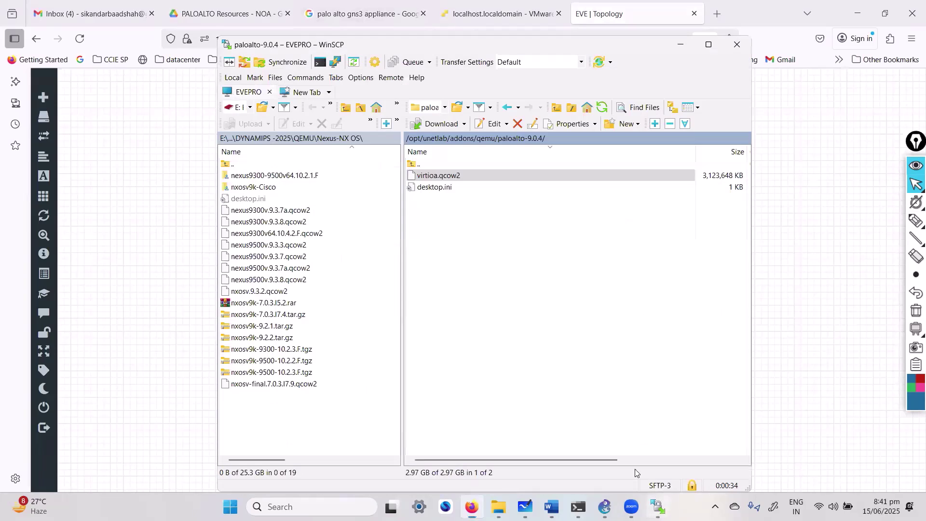
pyautogui.doubleClick(413, 165)
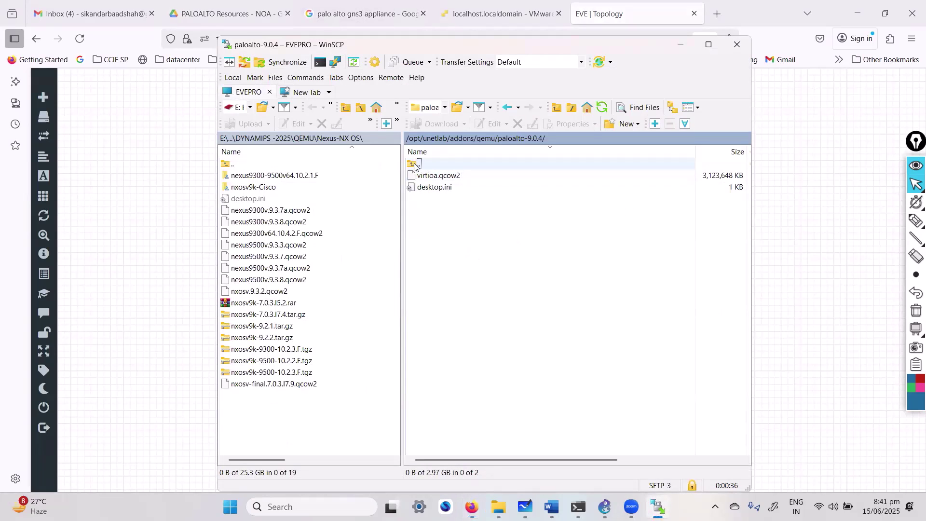
pyautogui.click(442, 273)
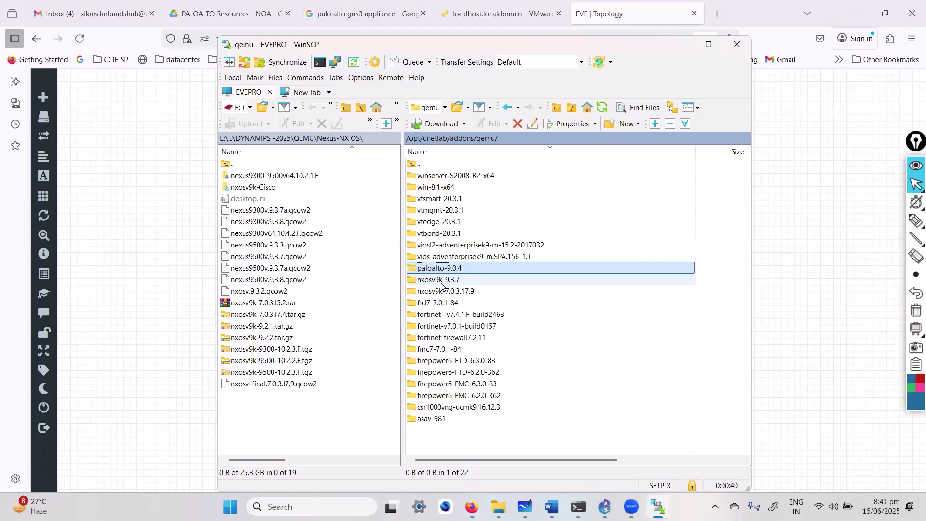
pyautogui.click(442, 281)
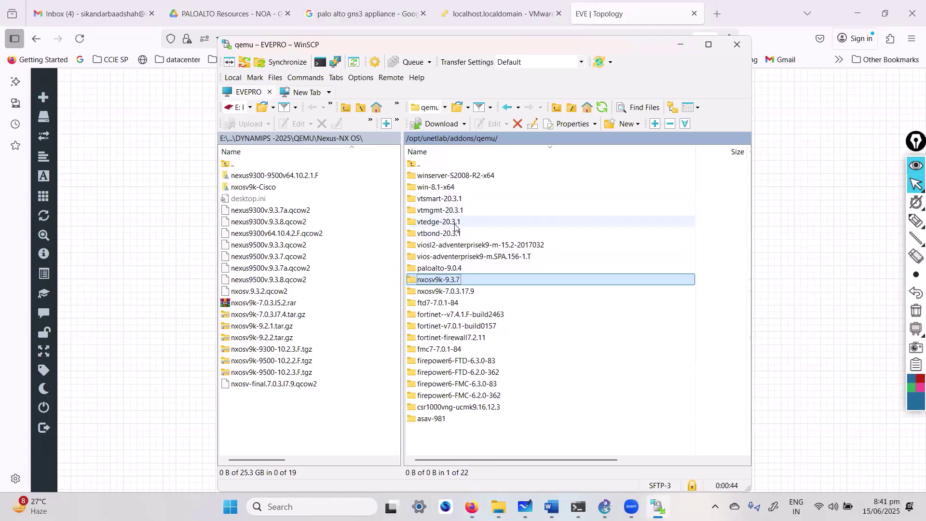
pyautogui.click(466, 269)
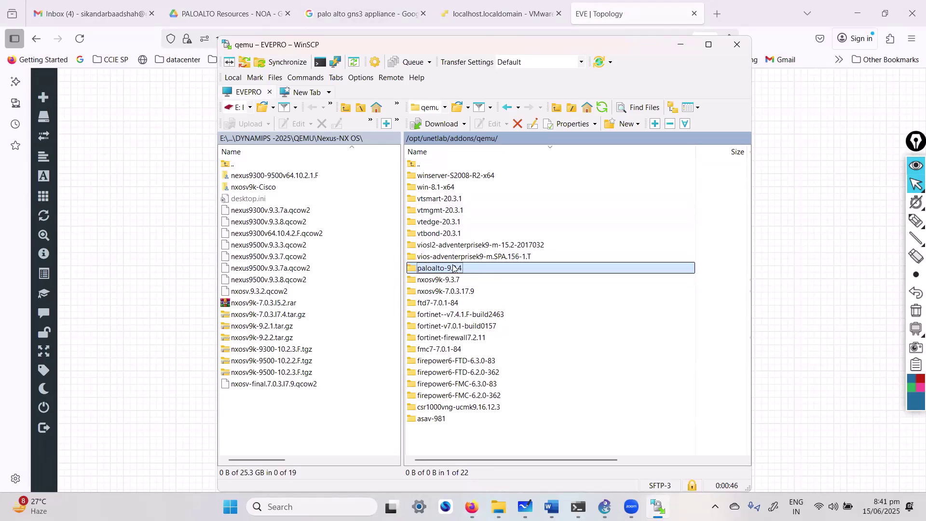
# Step: Open the local QEMU\PaloAlto folder in WinSCP's left pane
pyautogui.click(236, 108)
pyautogui.press('Escape')
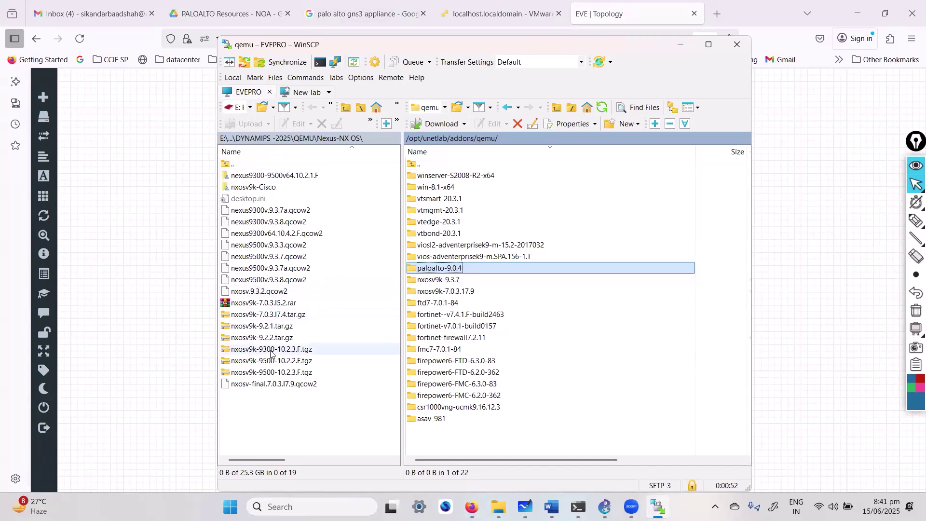
pyautogui.doubleClick(233, 165)
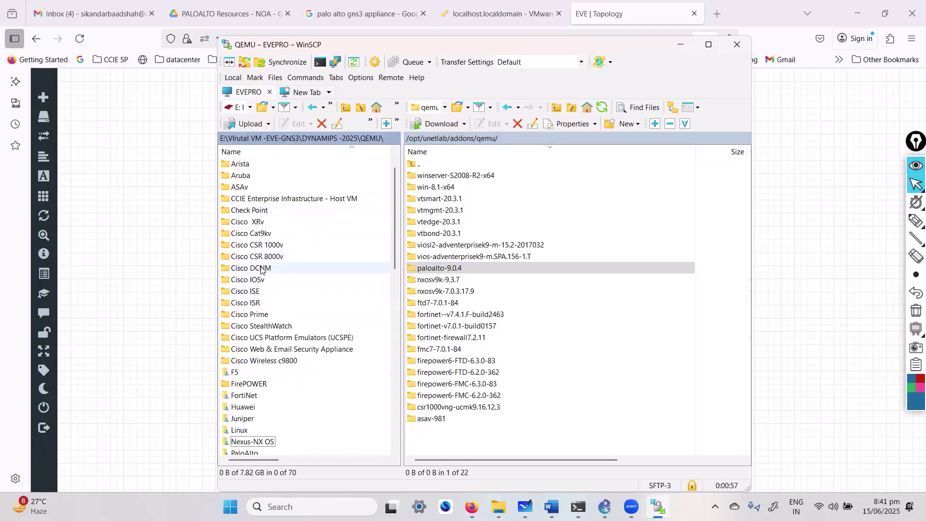
pyautogui.click(253, 223)
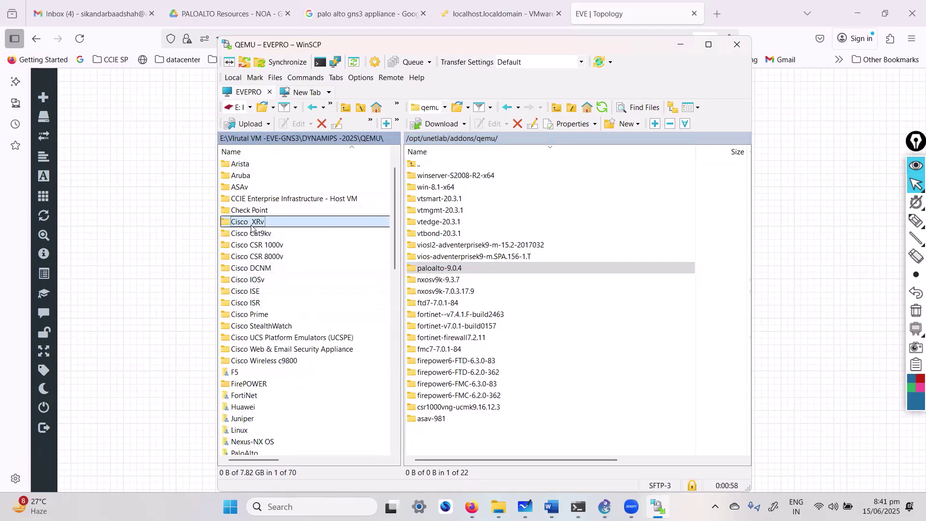
pyautogui.scroll(-1, 252, 239)
pyautogui.write('p')
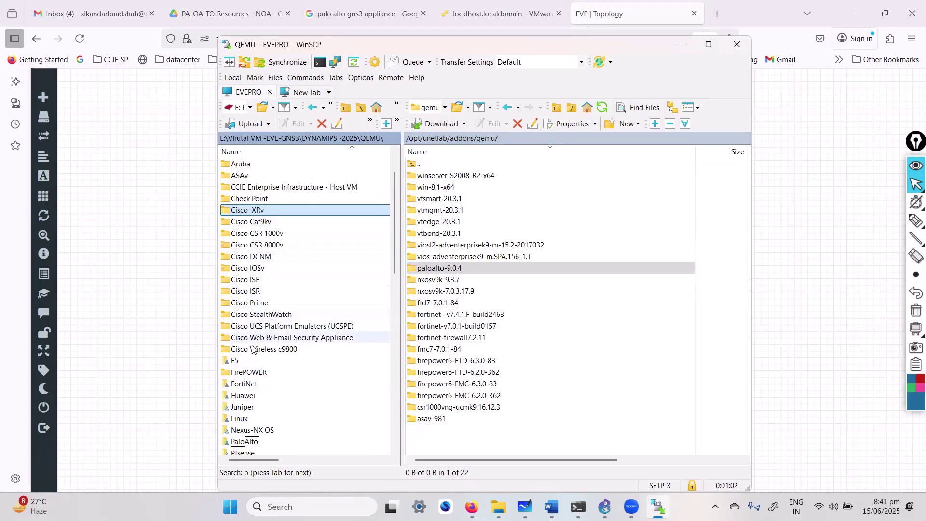
pyautogui.click(250, 442)
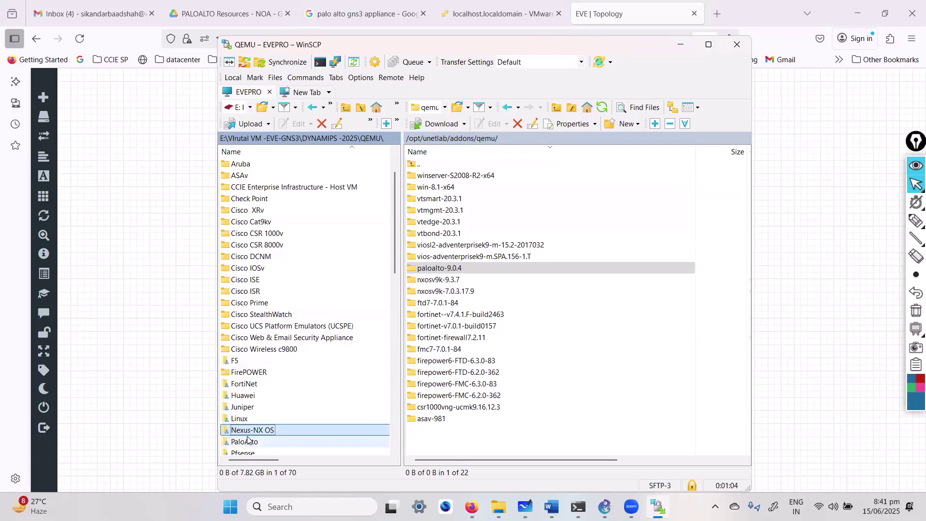
pyautogui.doubleClick(268, 444)
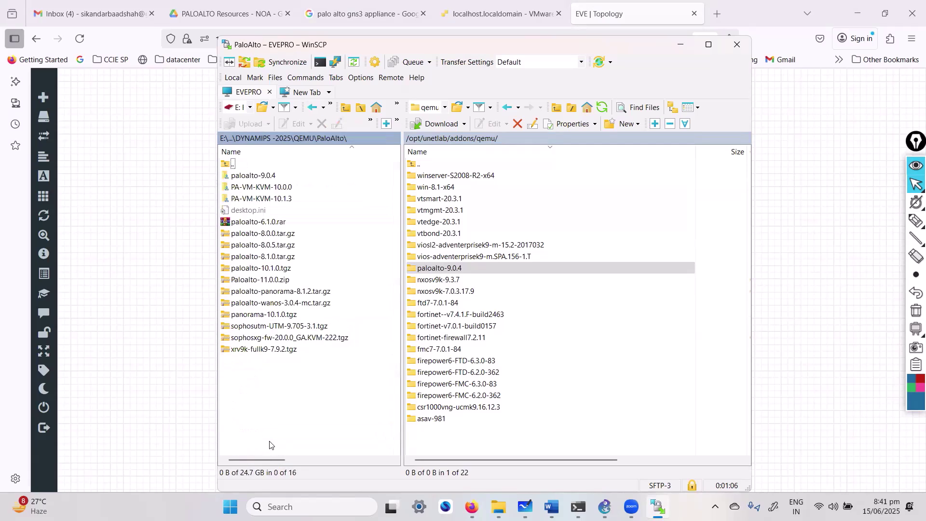
# Step: Drag the local paloalto-9.0.4 folder into the remote qemu folder and minimize WinSCP
pyautogui.click(270, 176)
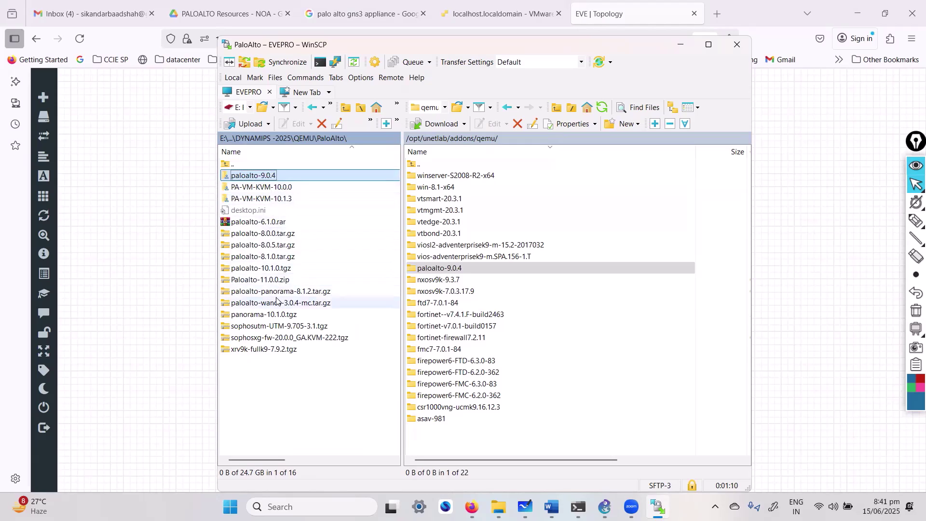
pyautogui.click(270, 235)
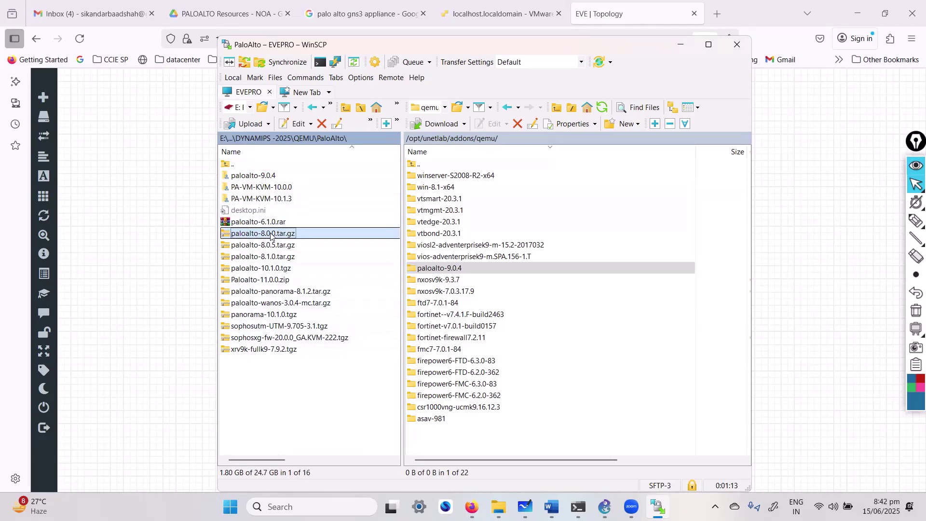
pyautogui.click(245, 177)
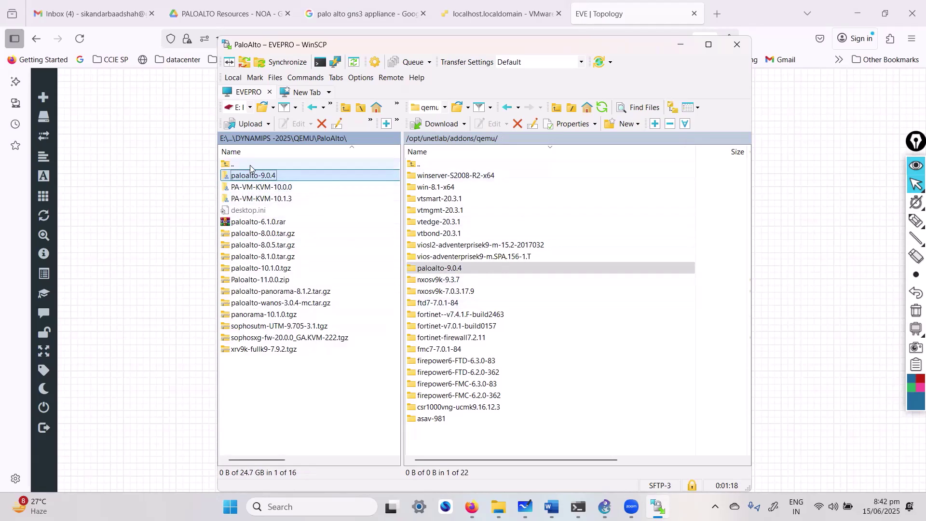
pyautogui.moveTo(274, 174); pyautogui.dragTo(299, 393)
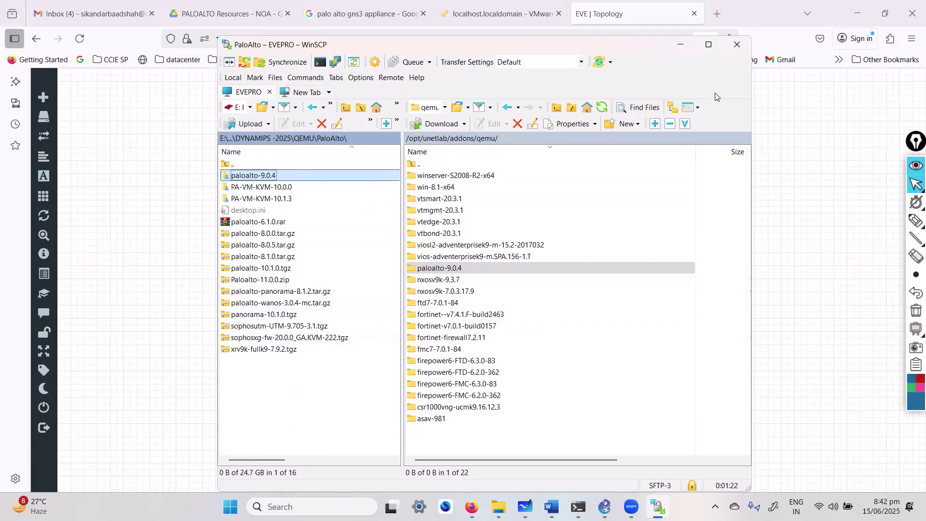
pyautogui.click(681, 44)
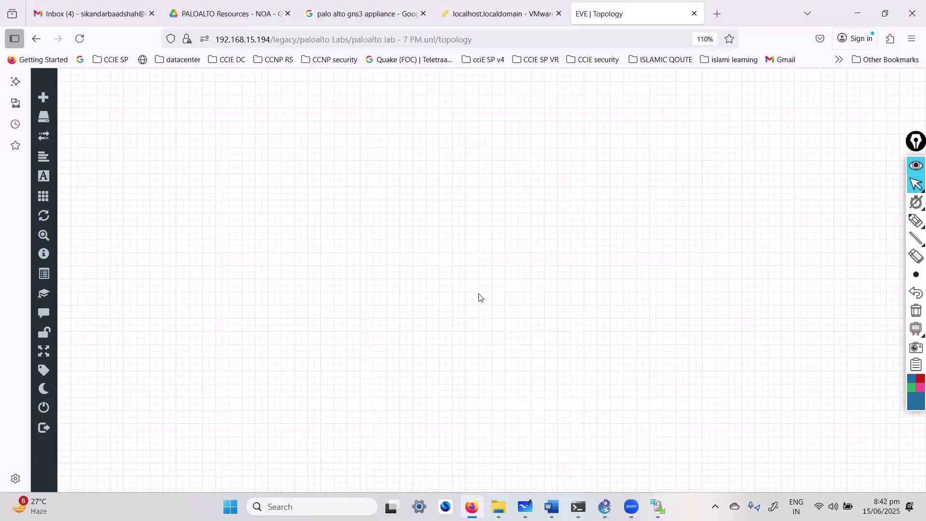
# Step: Add a new node to the topology using the Palo Alto template
pyautogui.rightClick(479, 274)
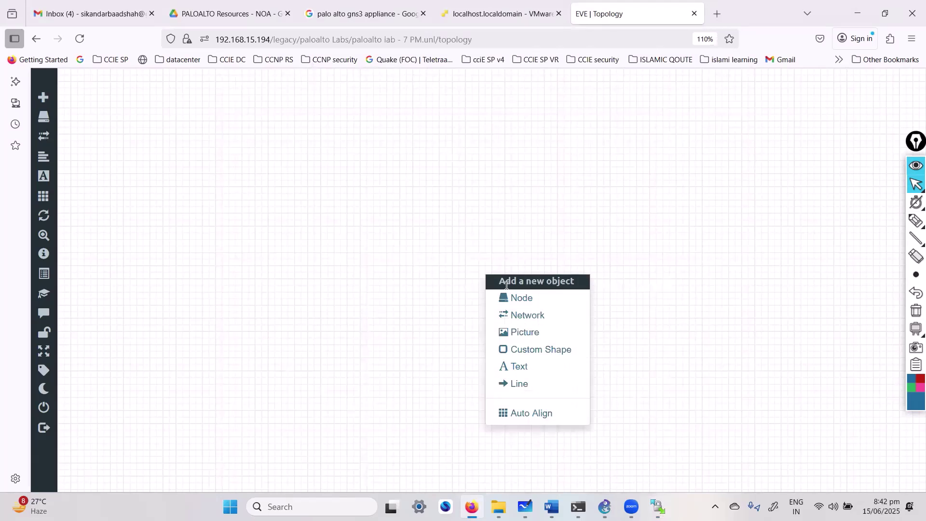
pyautogui.click(515, 297)
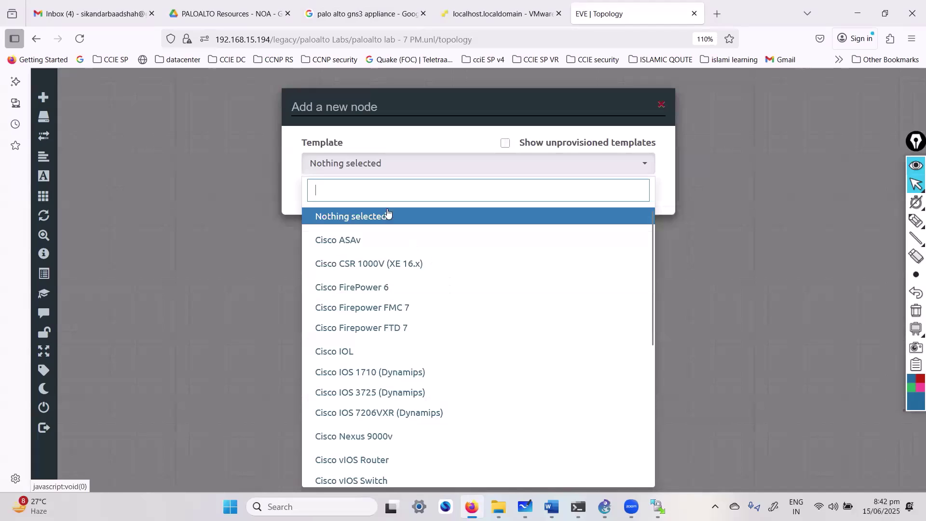
pyautogui.write('p')
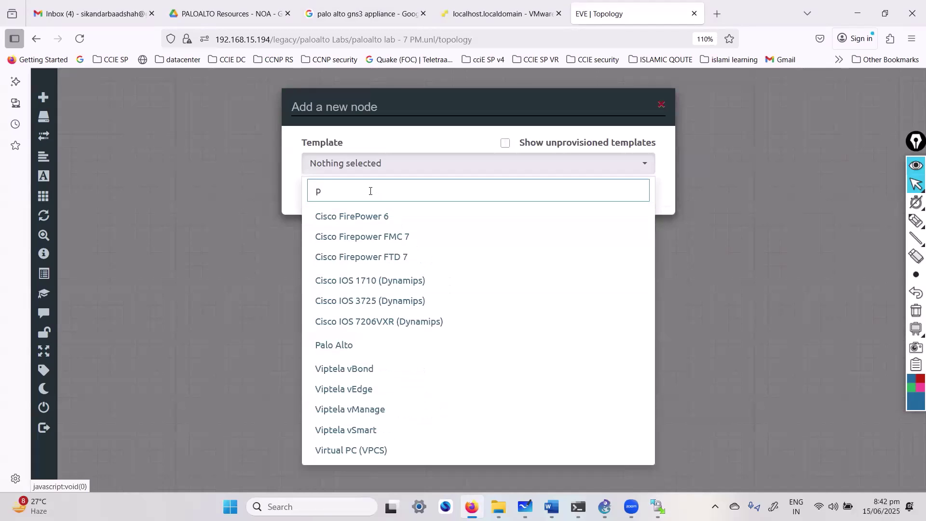
pyautogui.press('Escape')
pyautogui.rightClick(400, 294)
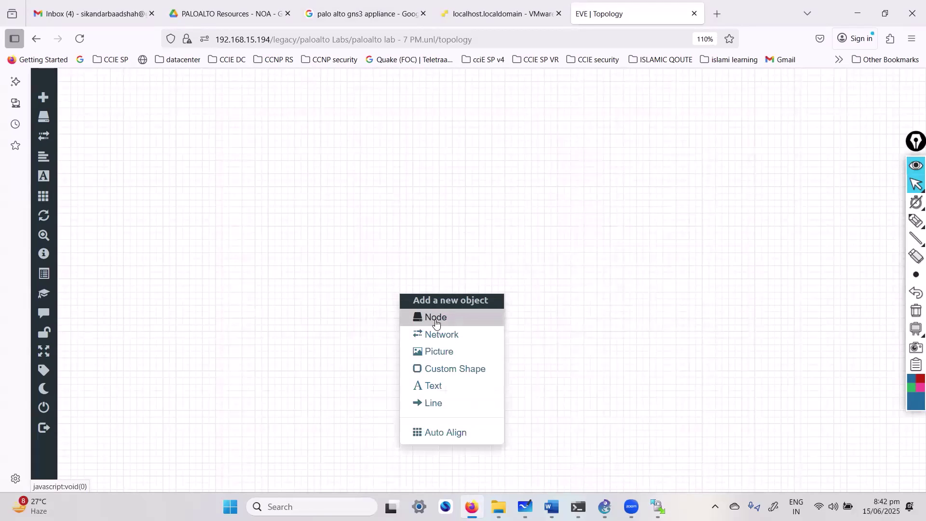
pyautogui.click(435, 322)
pyautogui.write('al')
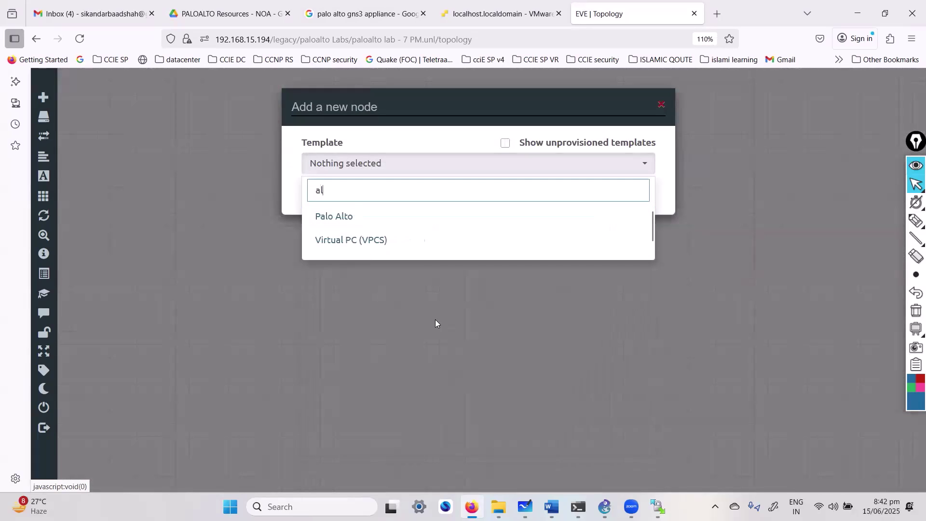
pyautogui.click(368, 219)
# Step: Set the PaloAlto node's Ethernets to 8
pyautogui.click(376, 221)
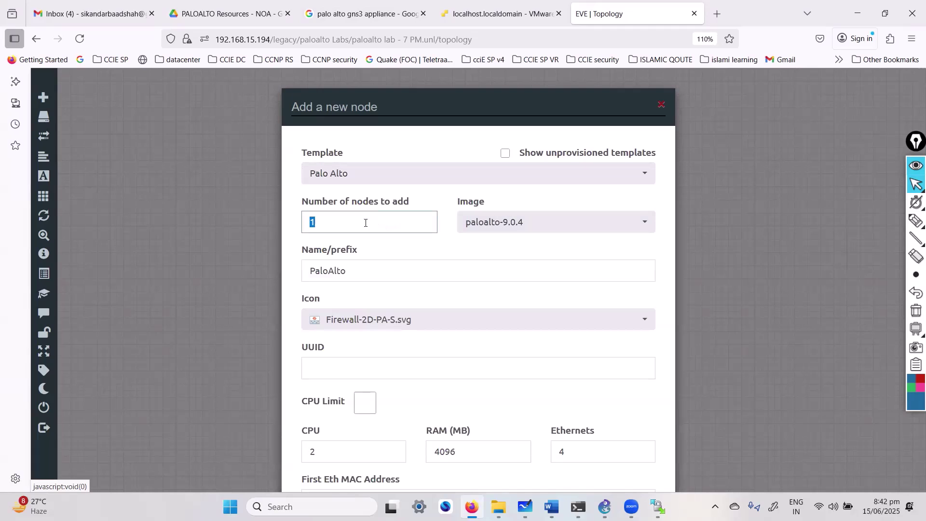
pyautogui.click(368, 274)
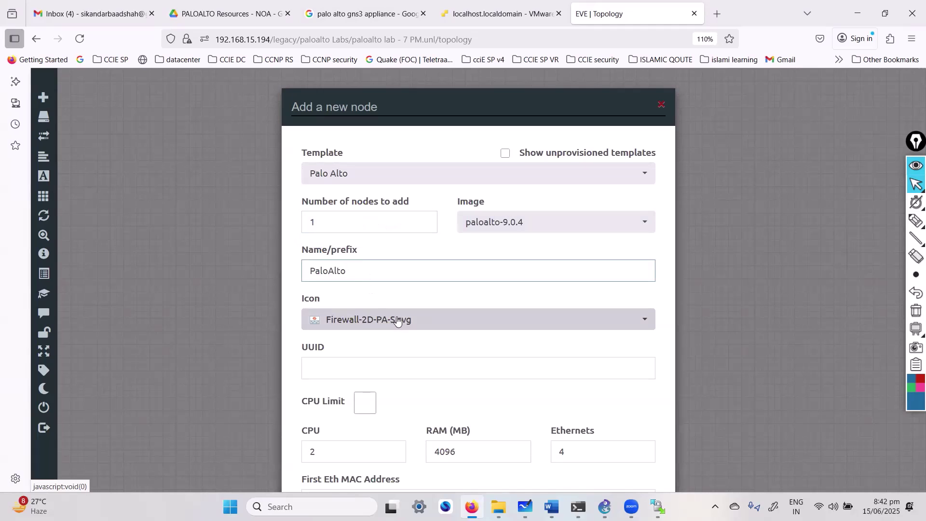
pyautogui.scroll(-7, 400, 336)
pyautogui.scroll(4, 403, 332)
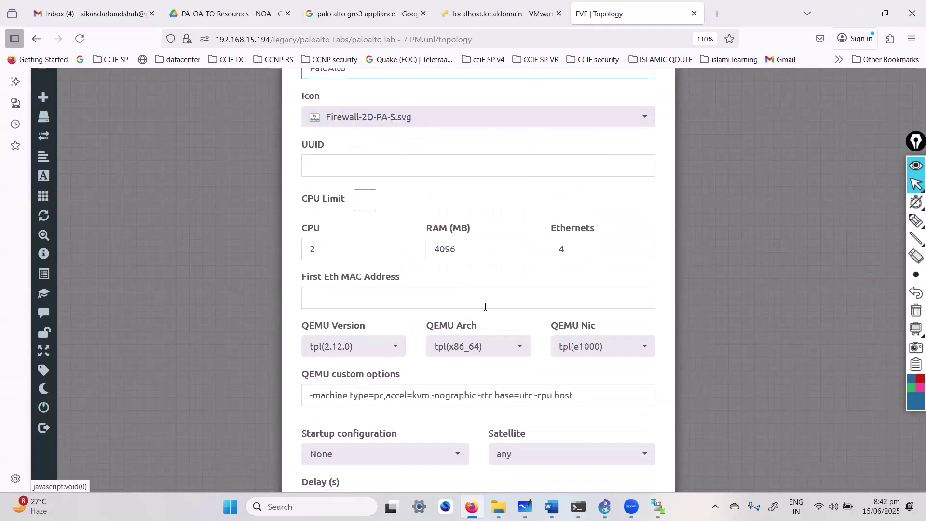
pyautogui.doubleClick(590, 245)
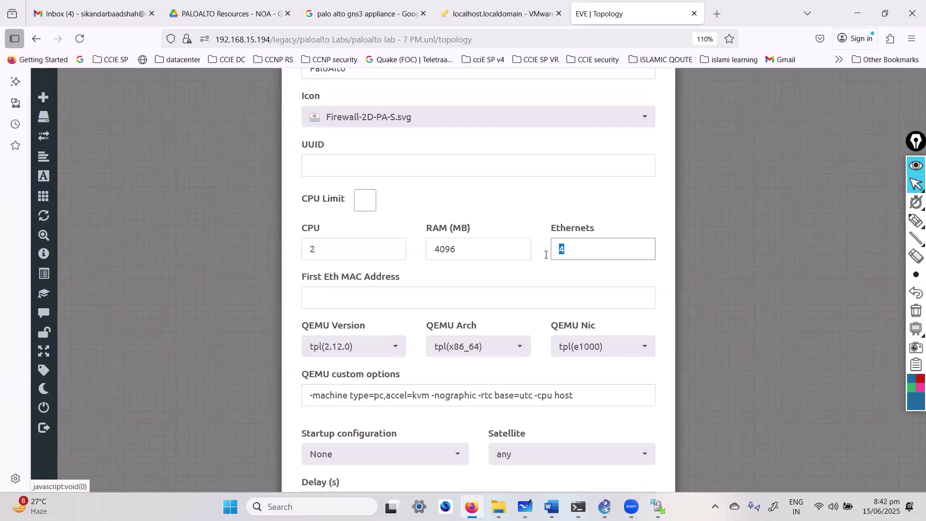
pyautogui.write('8')
pyautogui.click(528, 202)
# Step: Review the 4096 MB RAM and other settings, then save the PaloAlto node
pyautogui.scroll(-1, 485, 292)
pyautogui.scroll(-4, 484, 292)
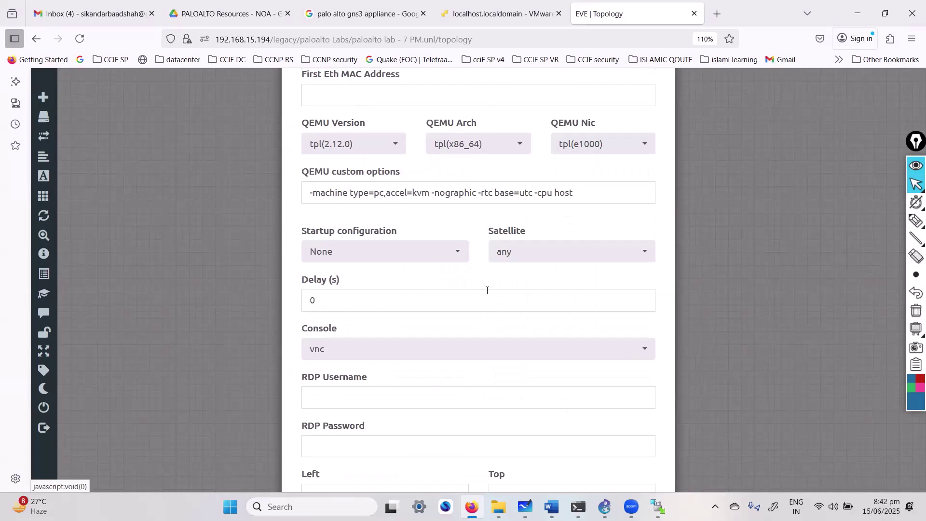
pyautogui.scroll(4, 479, 273)
pyautogui.moveTo(470, 250); pyautogui.dragTo(403, 253)
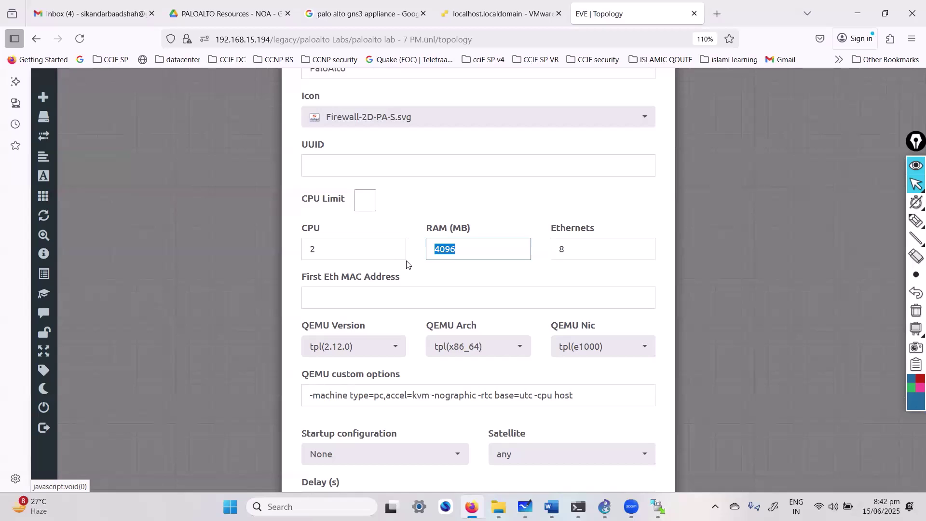
pyautogui.scroll(-4, 418, 271)
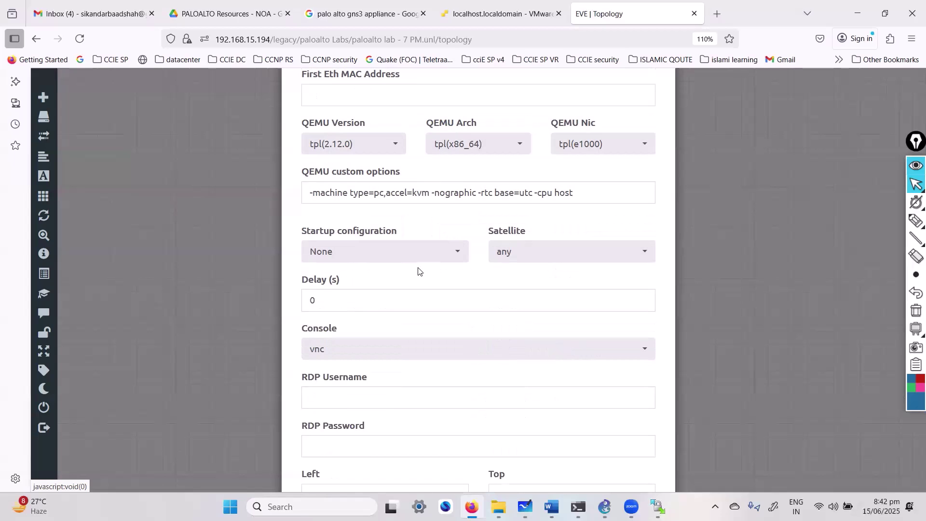
pyautogui.scroll(4, 434, 280)
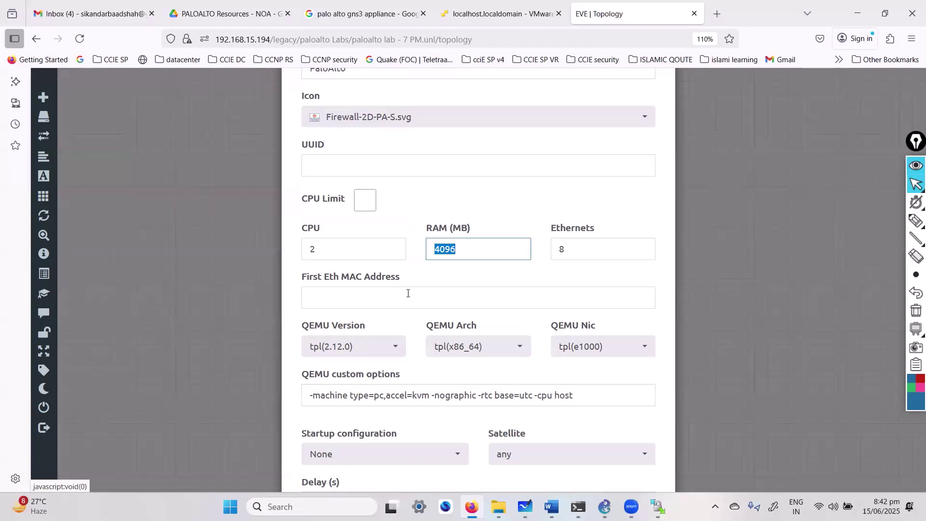
pyautogui.scroll(-4, 415, 302)
pyautogui.scroll(-2, 366, 313)
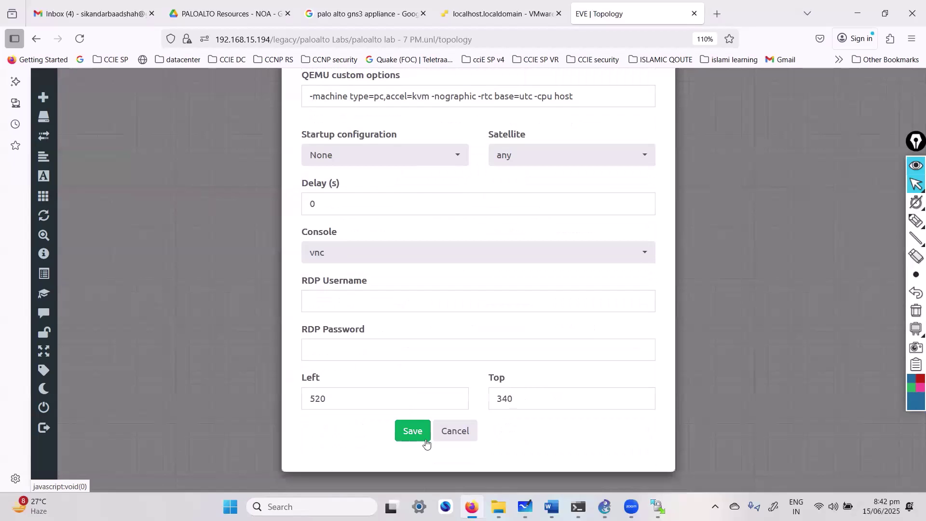
pyautogui.click(425, 439)
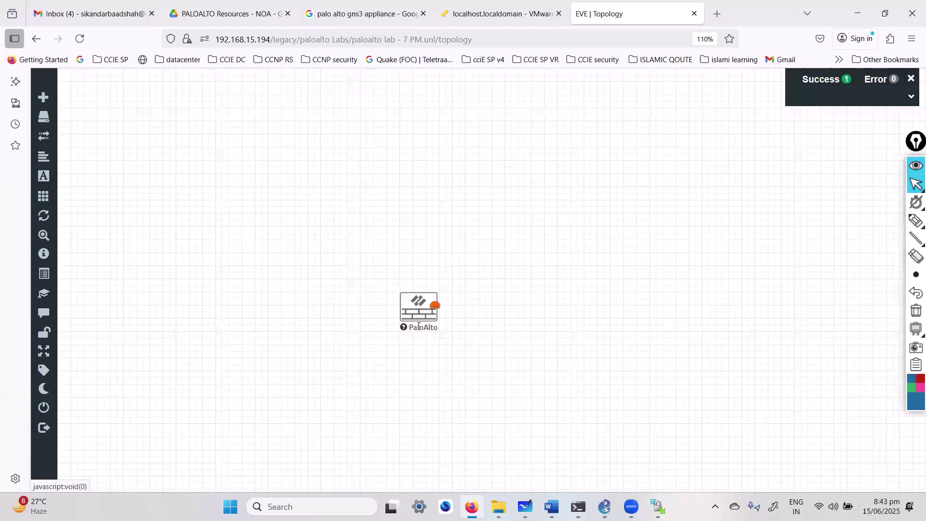
# Step: Move the stopped PaloAlto node up and left, then switch to the Whiteboard lab diagram
pyautogui.moveTo(419, 326); pyautogui.dragTo(393, 239)
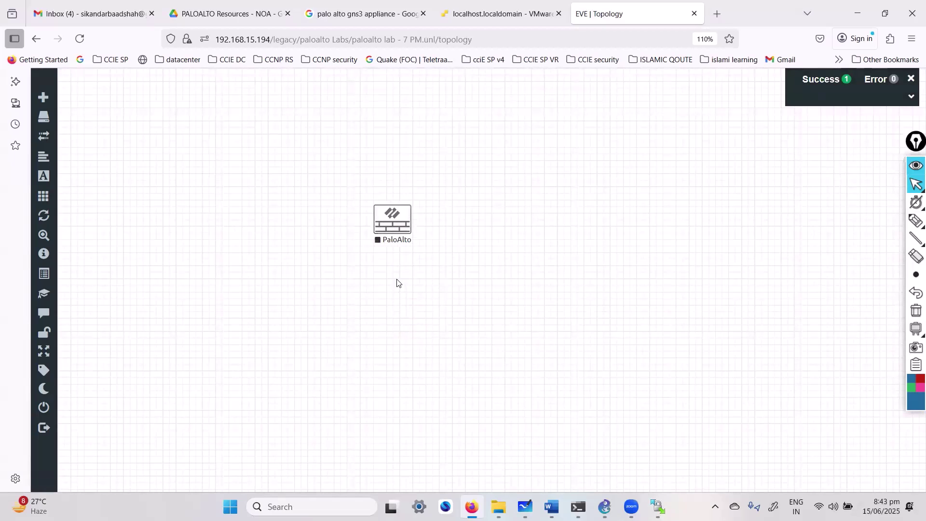
pyautogui.rightClick(391, 223)
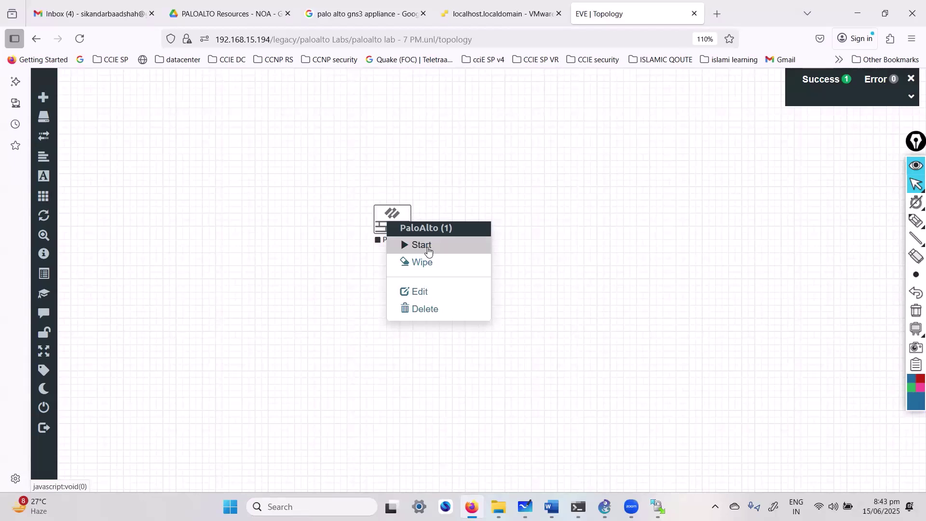
pyautogui.click(562, 335)
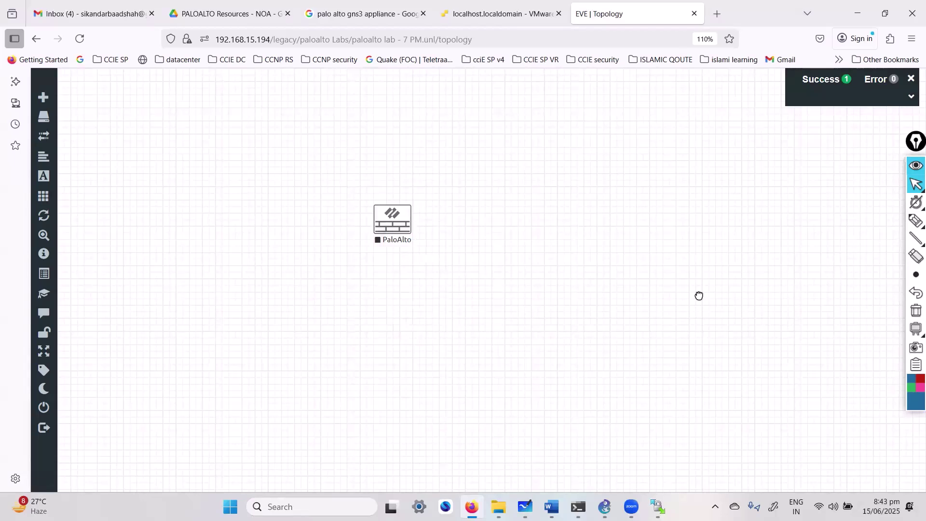
pyautogui.hotkey('alt', 'Tab')
pyautogui.scroll(3, 612, 285)
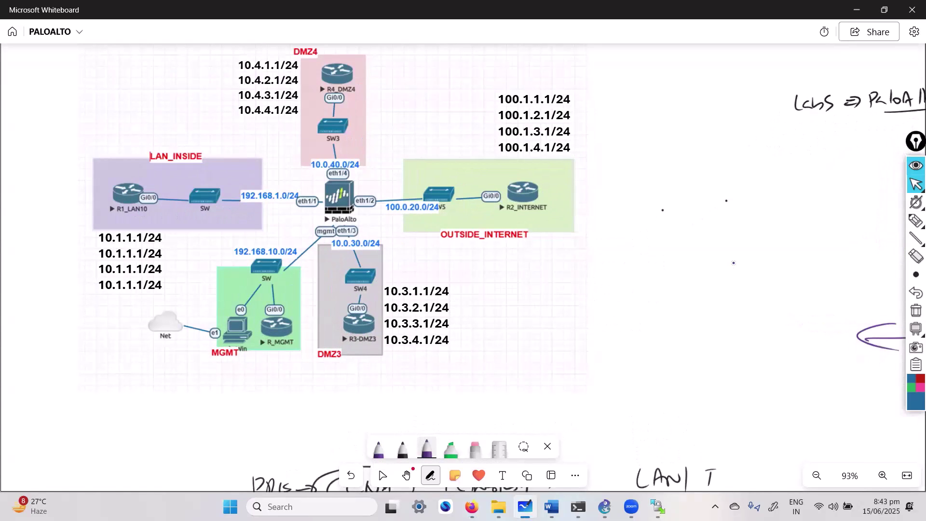
# Step: Minimize Whiteboard and start the PaloAlto node from its right-click menu
pyautogui.press('Escape')
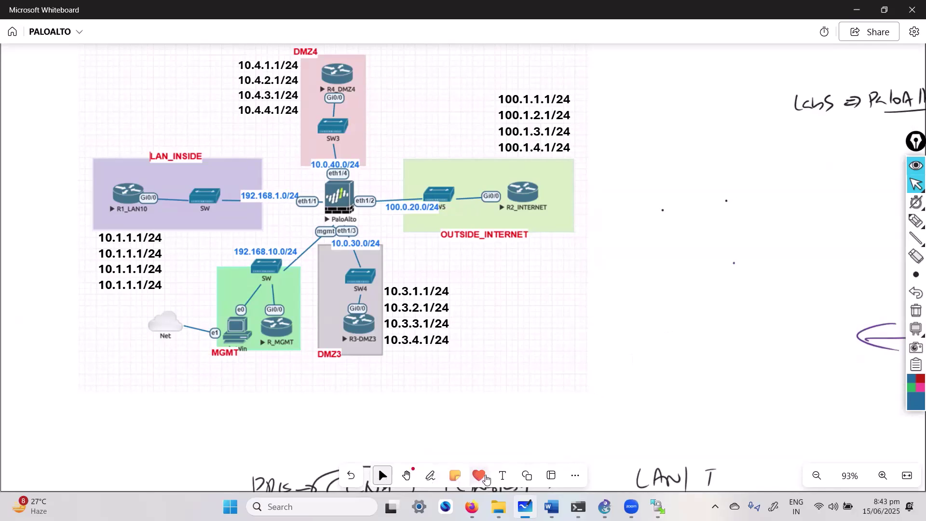
pyautogui.click(855, 11)
pyautogui.rightClick(392, 220)
pyautogui.click(417, 242)
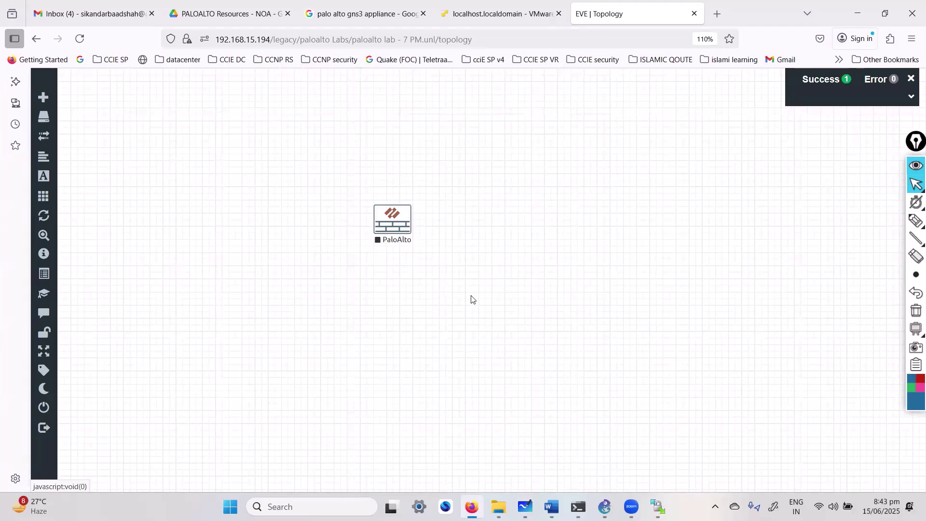
# Step: Open the PaloAlto node's QEMU console and let PAN-OS boot to the vm login prompt
pyautogui.click(392, 231)
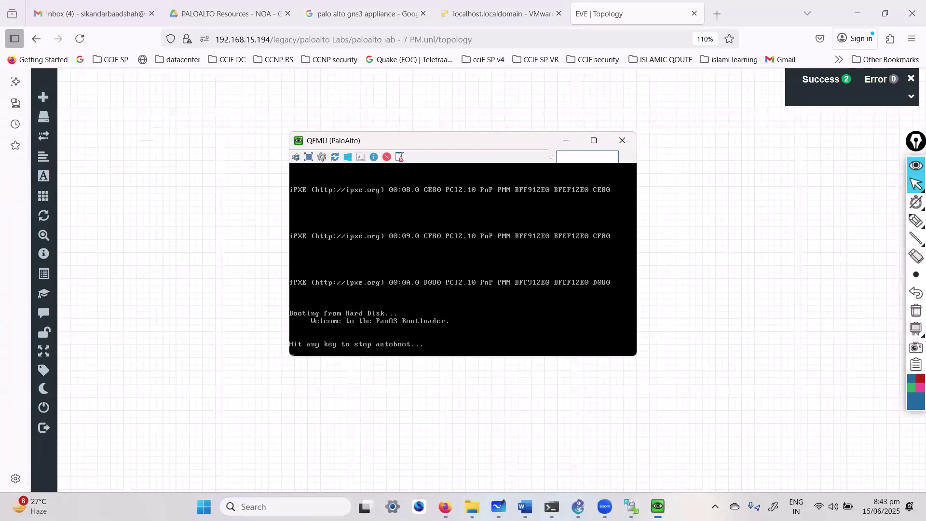
pyautogui.moveTo(431, 146); pyautogui.dragTo(508, 70)
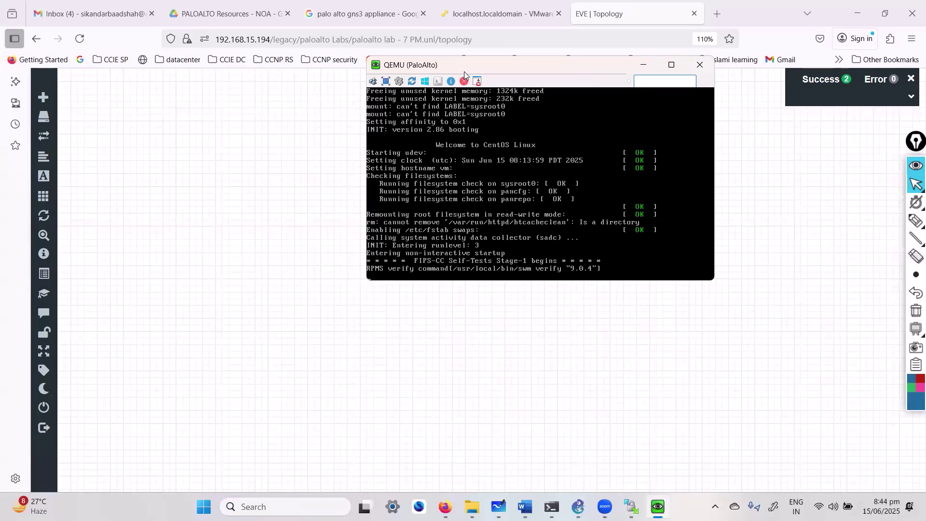
pyautogui.moveTo(459, 66); pyautogui.dragTo(444, 82)
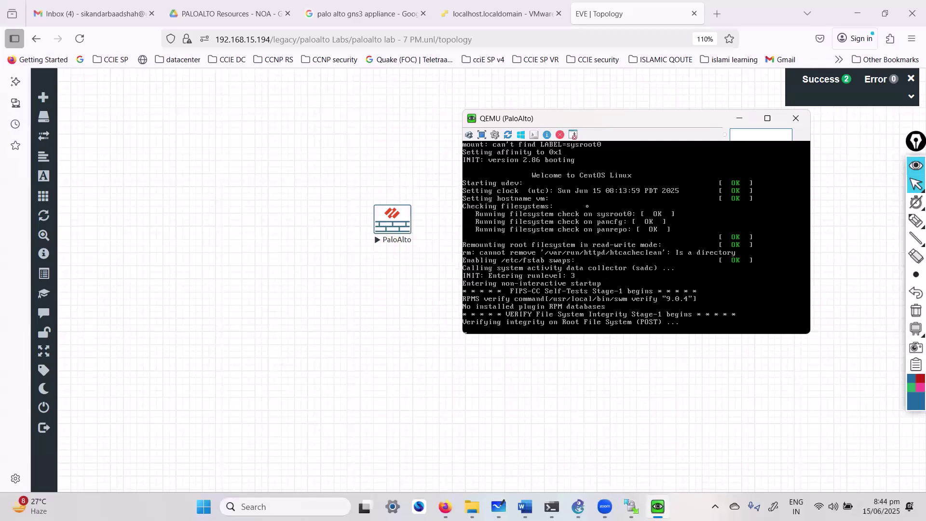
pyautogui.moveTo(588, 121); pyautogui.dragTo(582, 119)
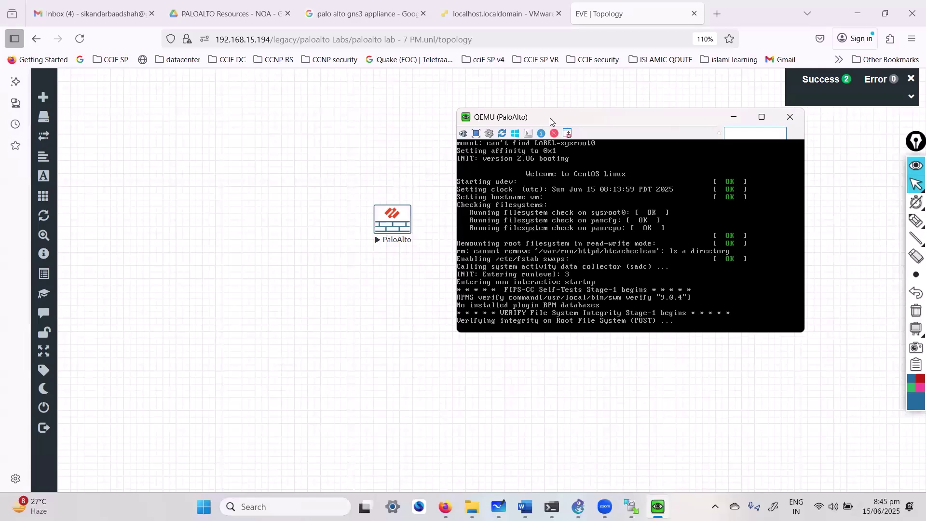
pyautogui.moveTo(560, 120); pyautogui.dragTo(587, 127)
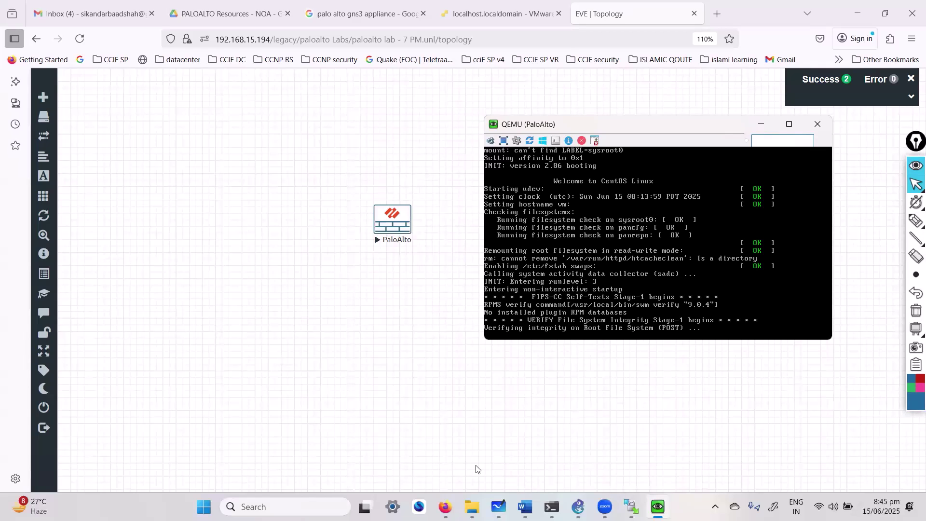
pyautogui.click(741, 368)
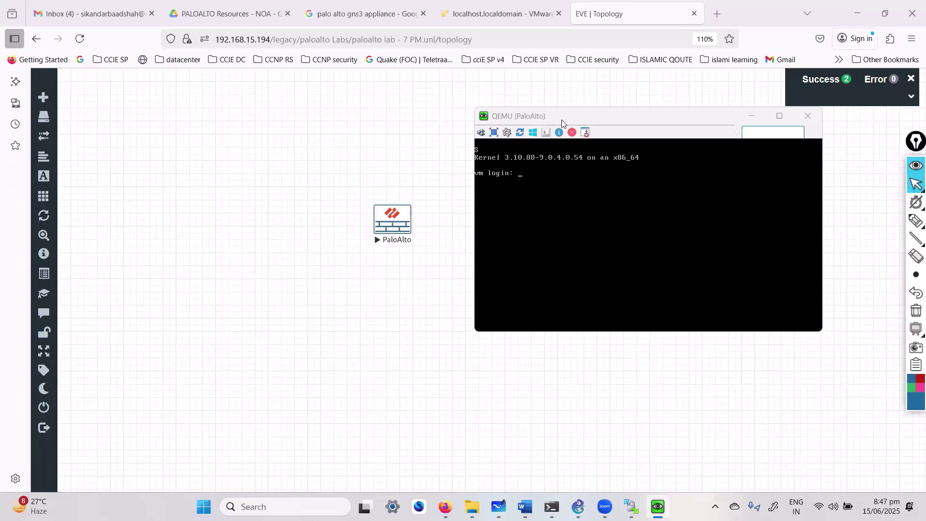
# Step: Log in at the PaloAlto console as admin with the admin password, retrying after rejections
pyautogui.moveTo(562, 120); pyautogui.dragTo(612, 132)
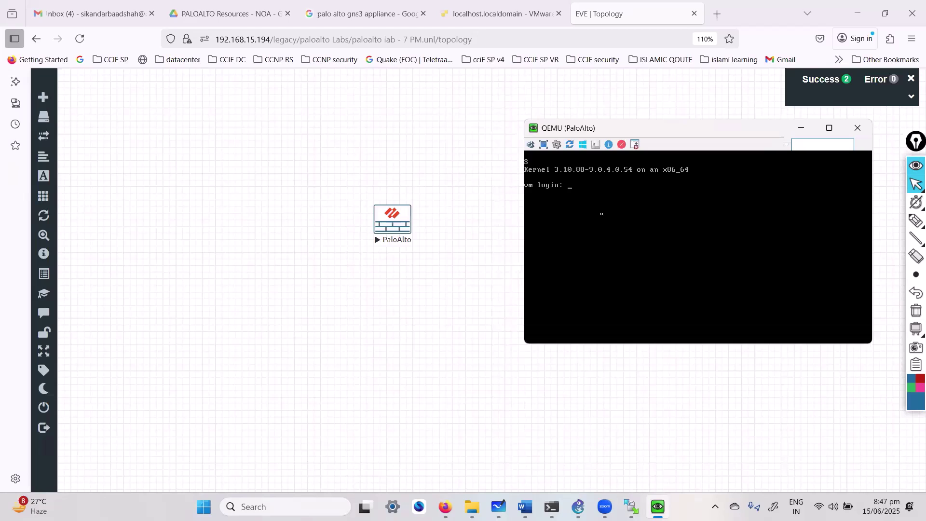
pyautogui.write('admin')
pyautogui.press('Return')
pyautogui.press('Return')
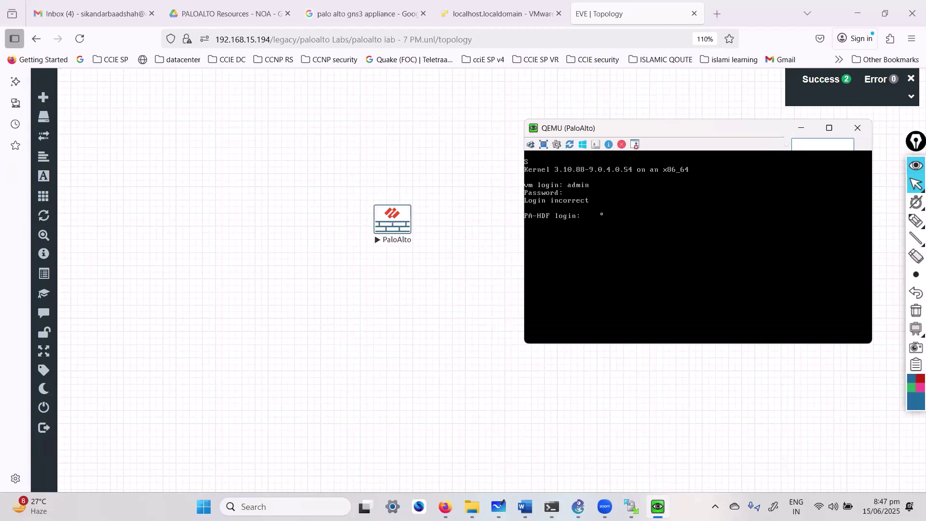
pyautogui.write('admin')
pyautogui.press('Return')
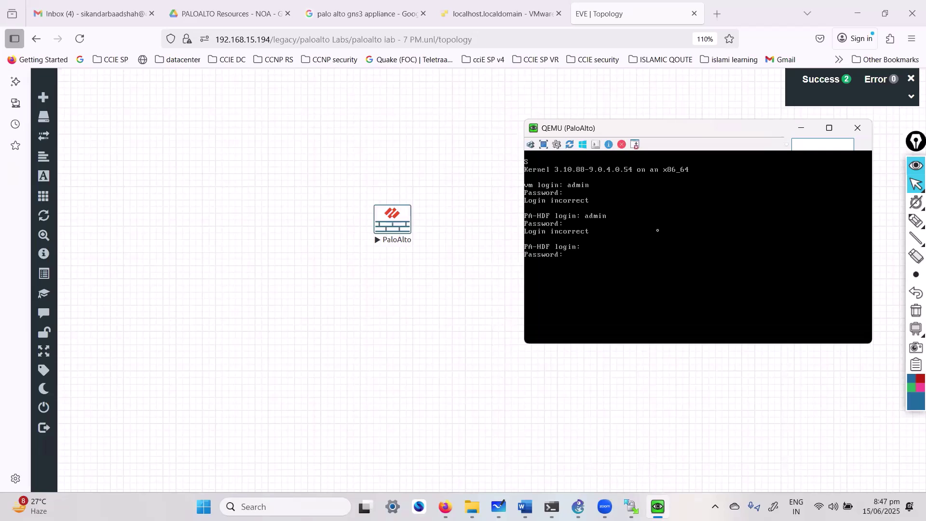
pyautogui.click(584, 446)
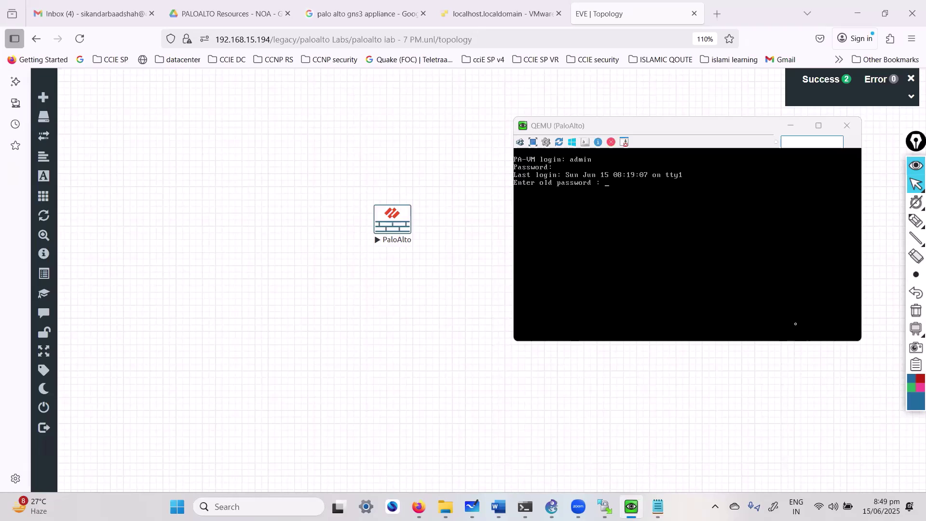
# Step: Submit the old admin password, then a new password, to reach the admin@PA-VM> prompt
pyautogui.click(744, 248)
pyautogui.press('Return')
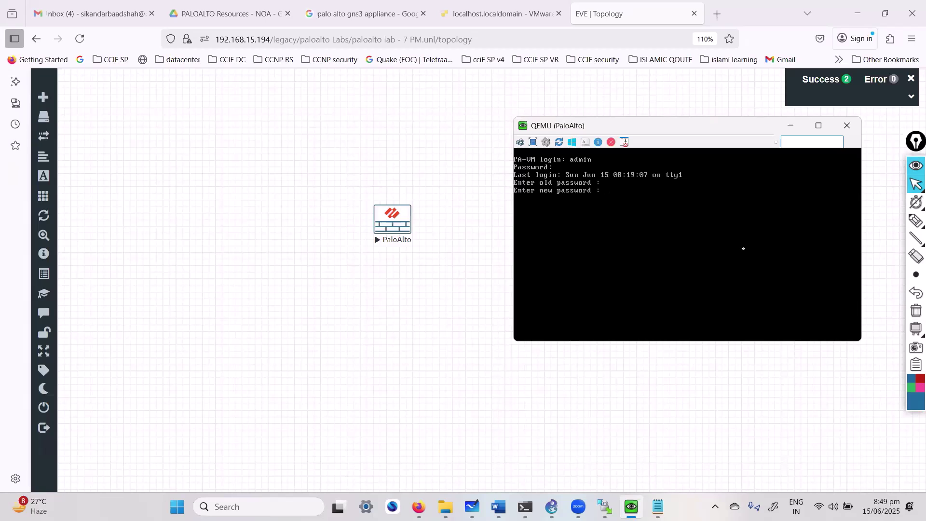
pyautogui.press('Return')
pyautogui.press('Return')
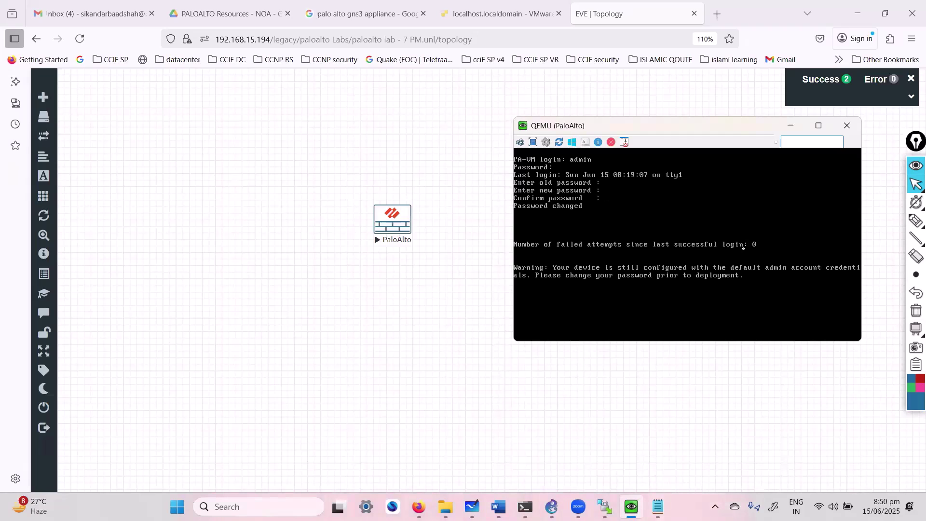